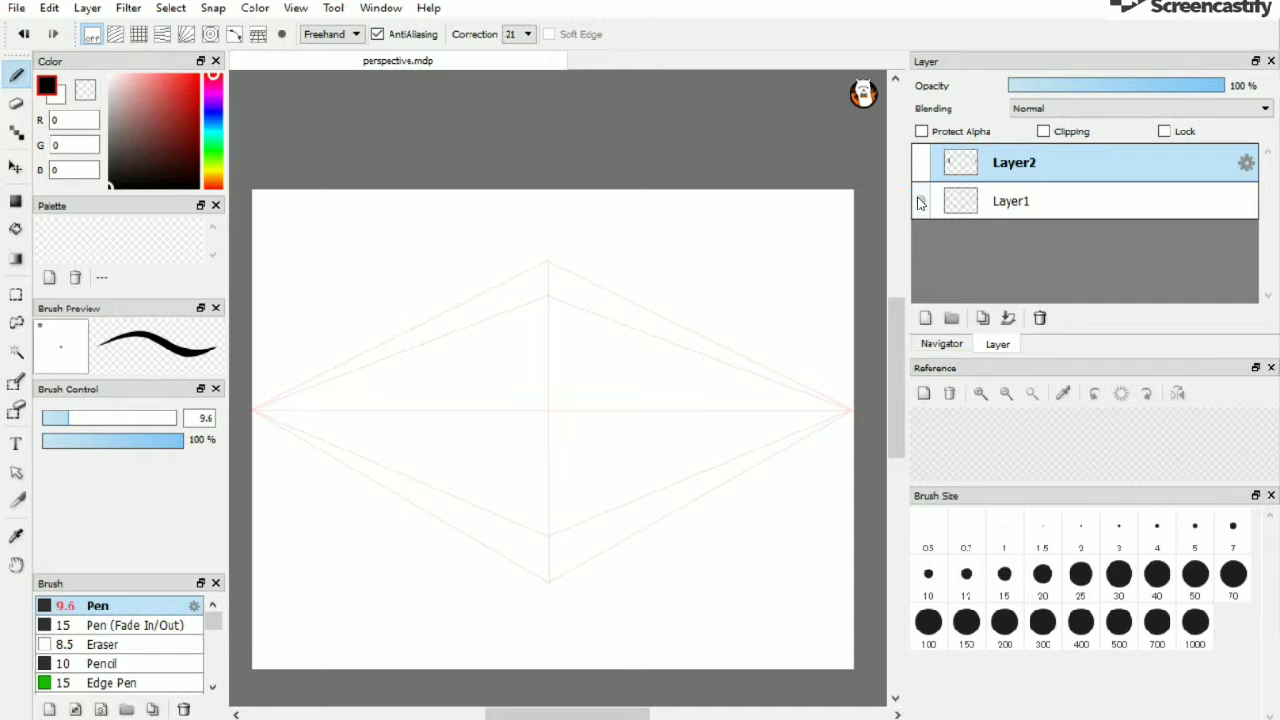
Toggle the layer visibility to show the finished perspective example drawing
left_click(925, 200)
left_click(925, 166)
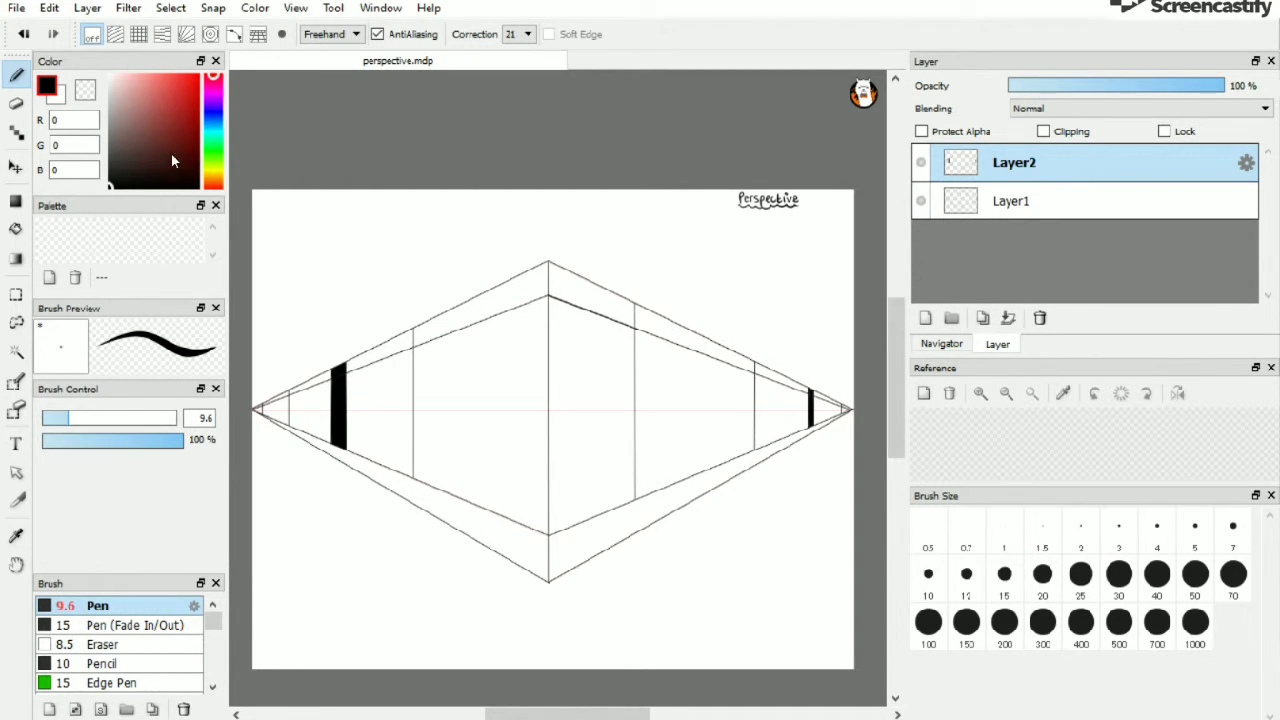
Create a new blank canvas
left_click(16, 8)
left_click(53, 48)
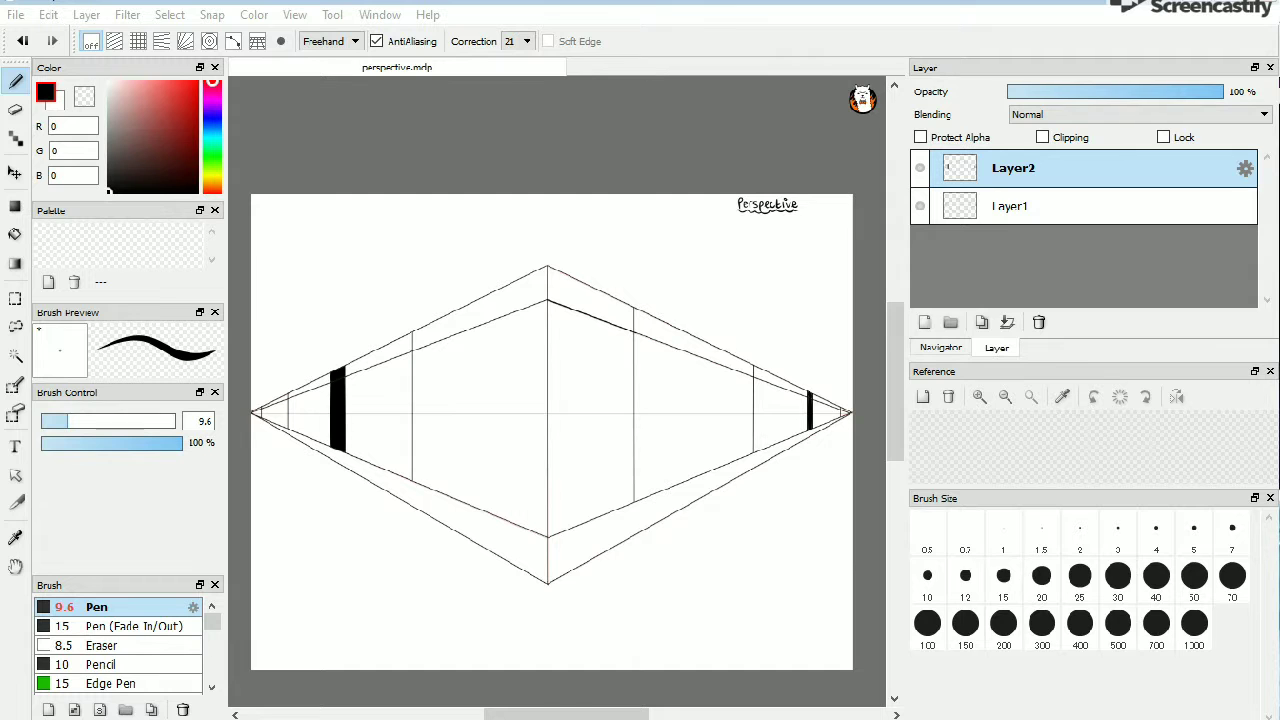
left_click(686, 595)
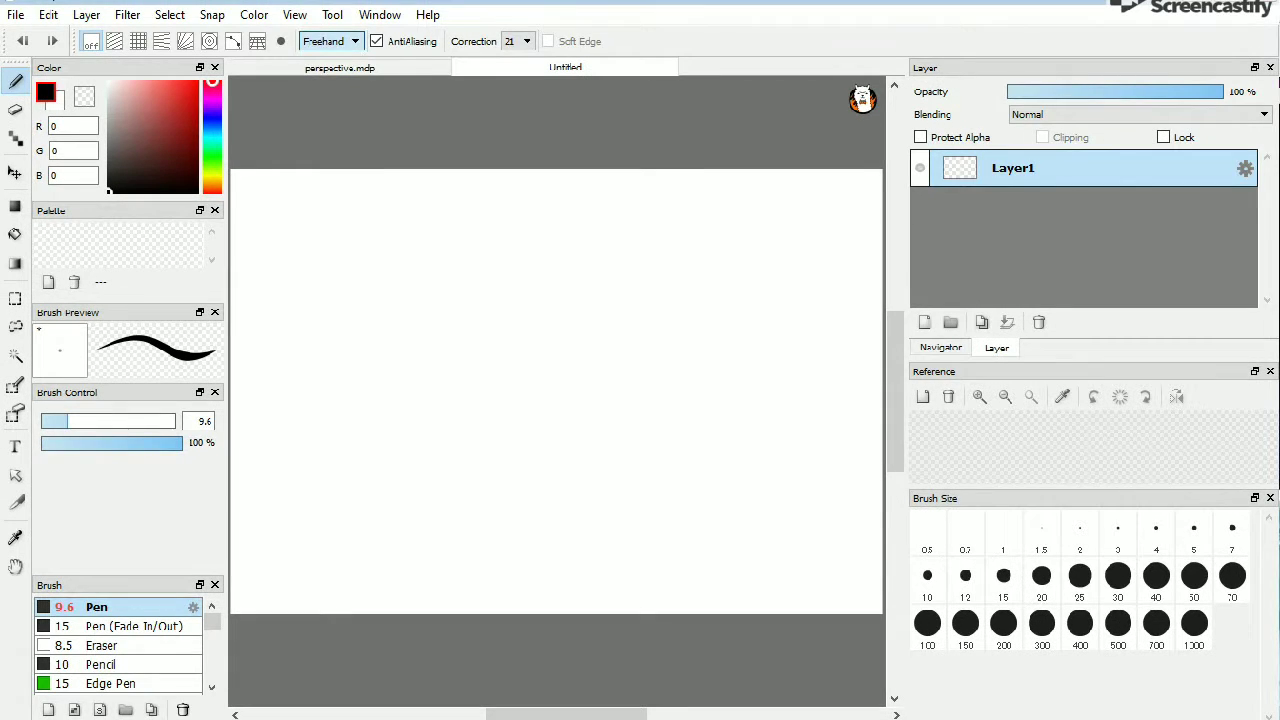
Write the label "Centre Line" in the canvas's upper-left corner with the pen at size 12.4
left_click(75, 420)
left_click_drag(253, 176, 284, 183)
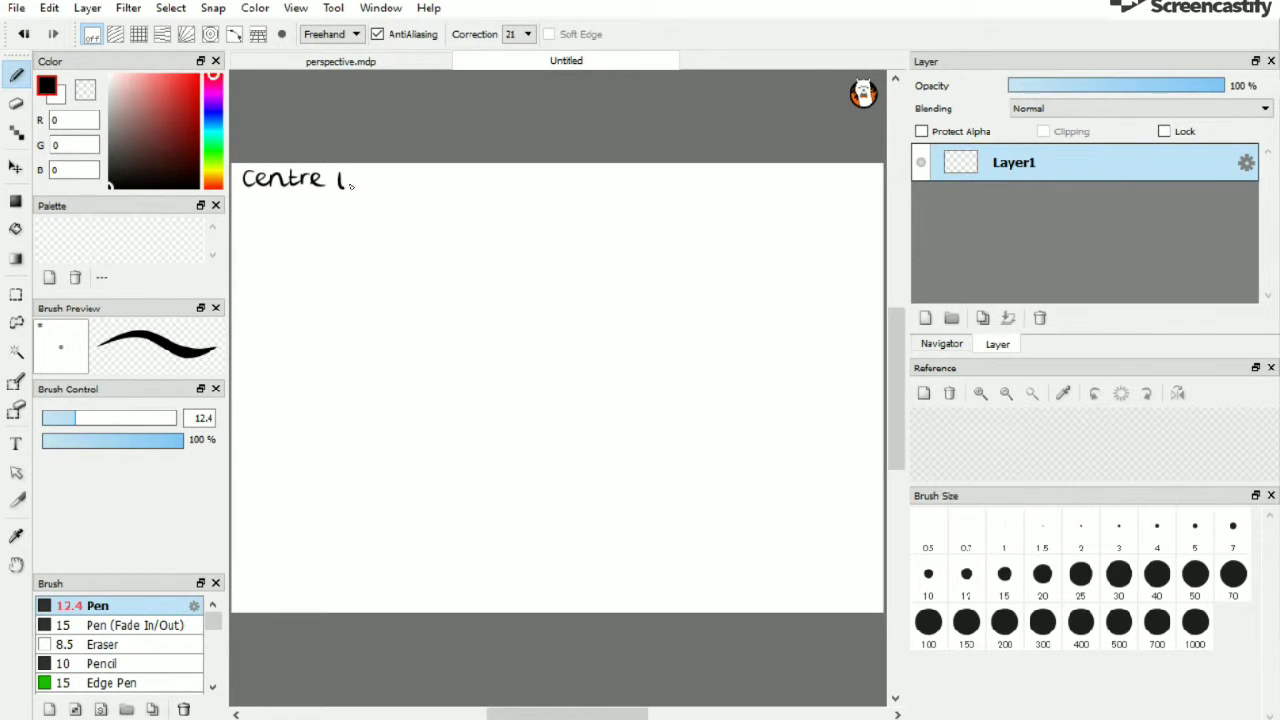
left_click_drag(354, 187, 379, 183)
Switch the pen to Line mode at size 2.6 and draw a horizontal centre line across the whole canvas
left_click(331, 34)
left_click(320, 65)
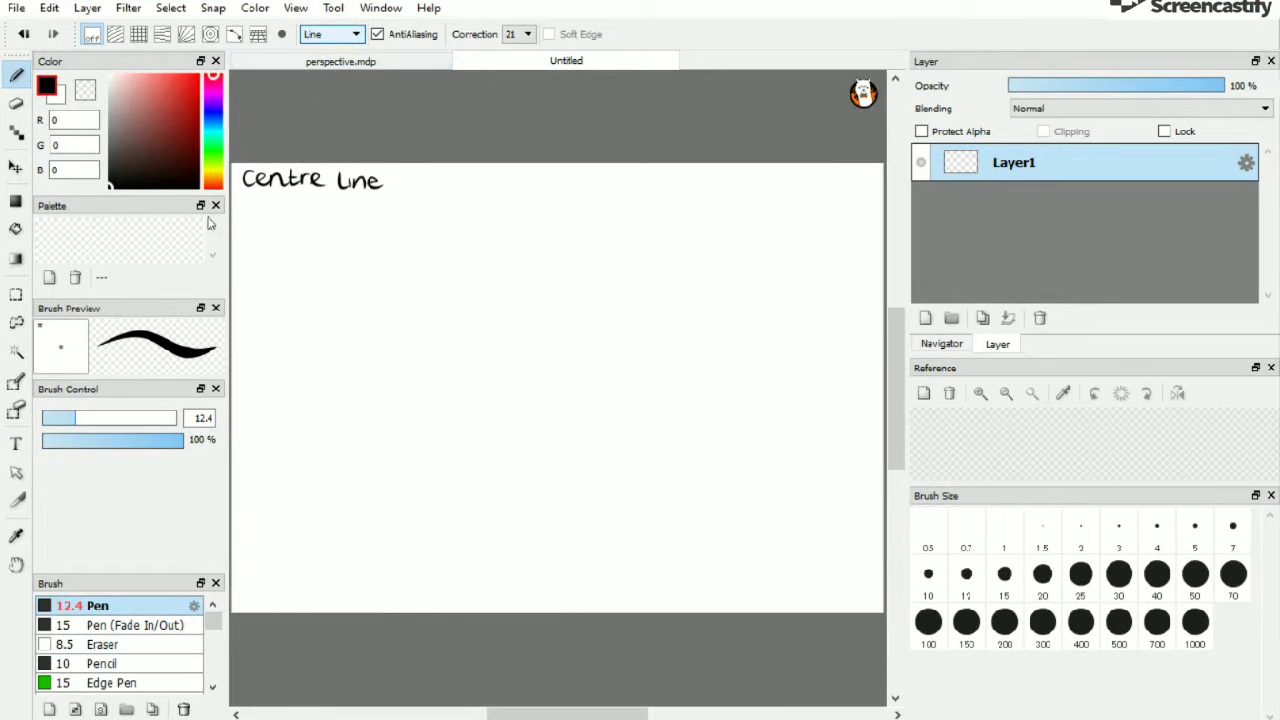
left_click_drag(56, 421, 46, 419)
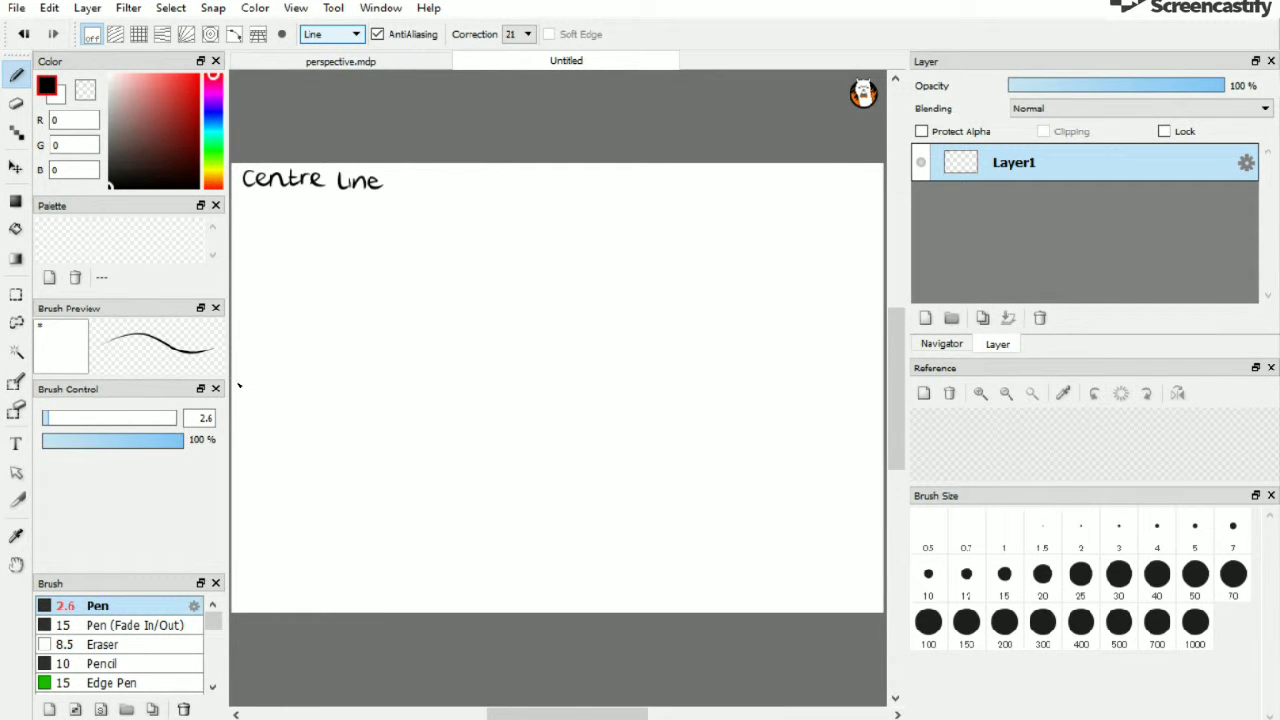
left_click_drag(232, 379, 889, 379)
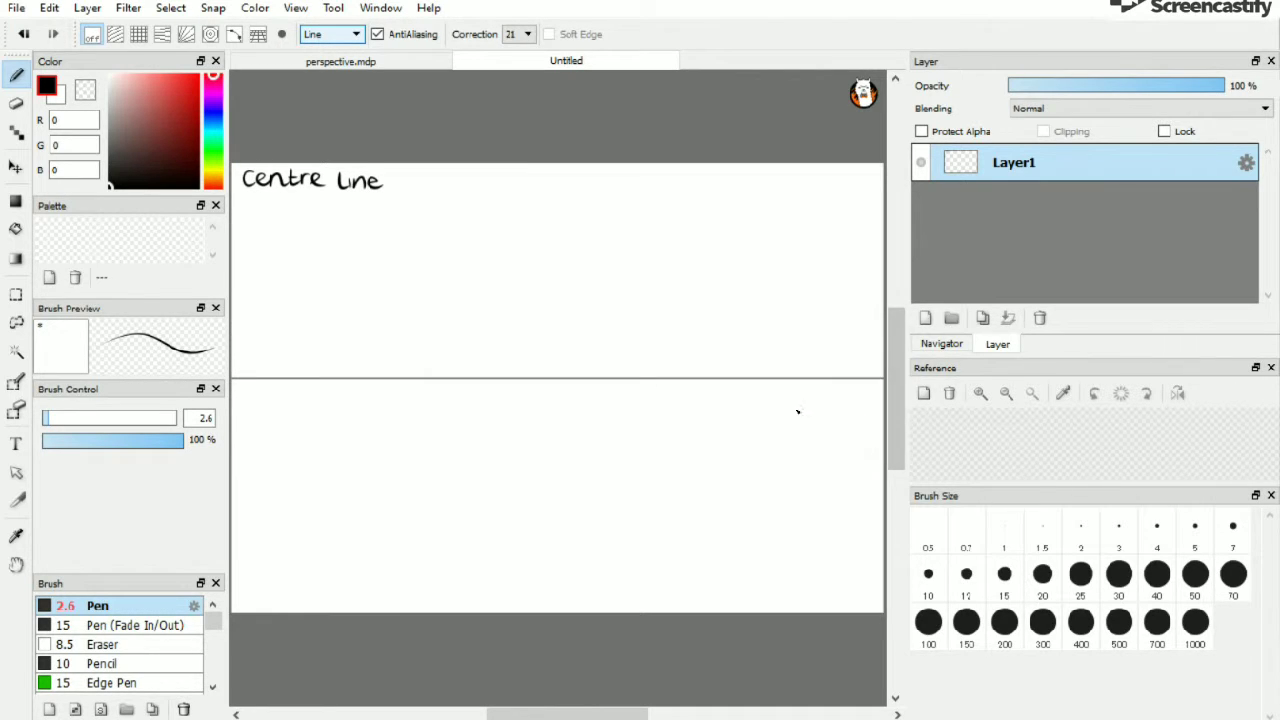
Zoom out and draw a vertical line crossing the centre line near the middle
left_click(939, 343)
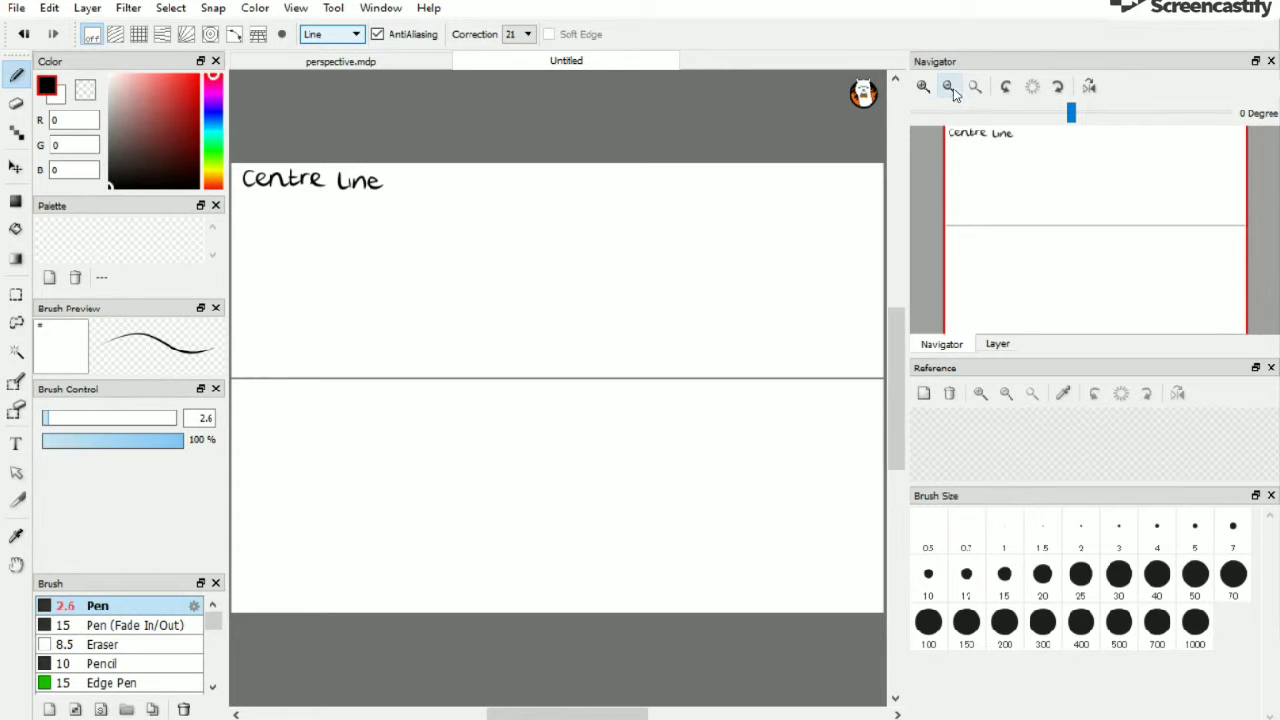
left_click(949, 86)
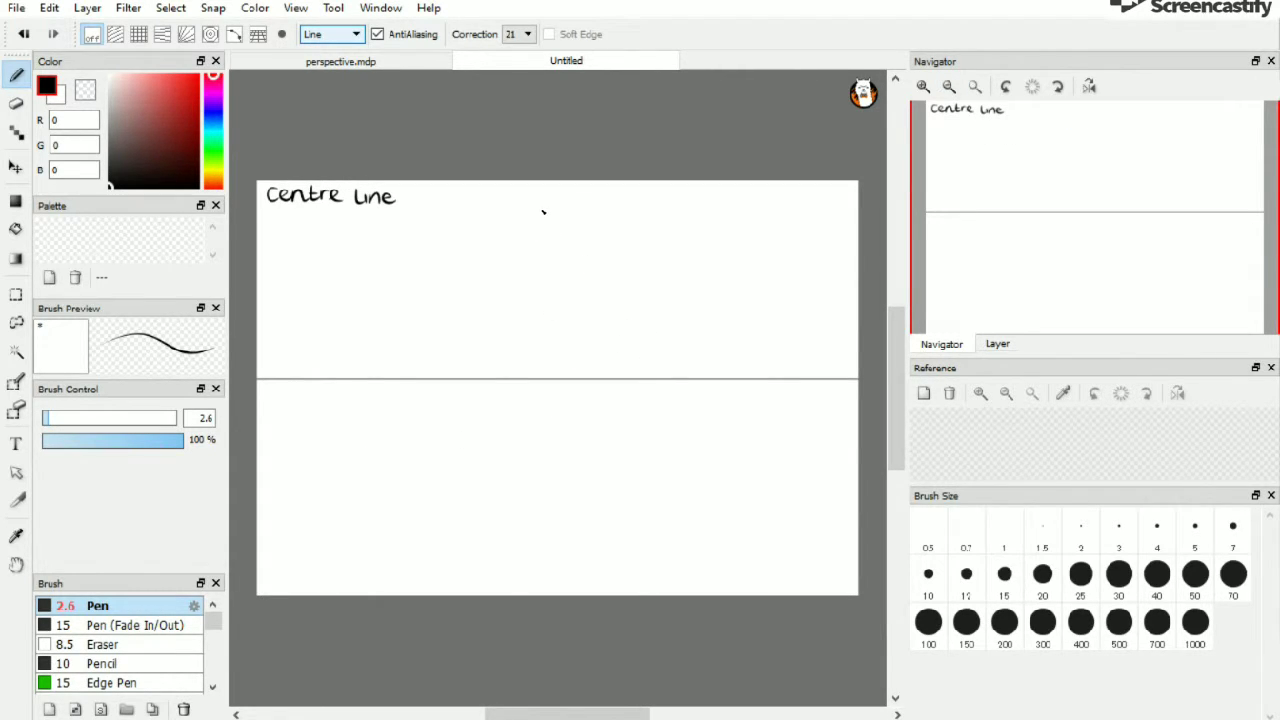
left_click_drag(541, 212, 542, 547)
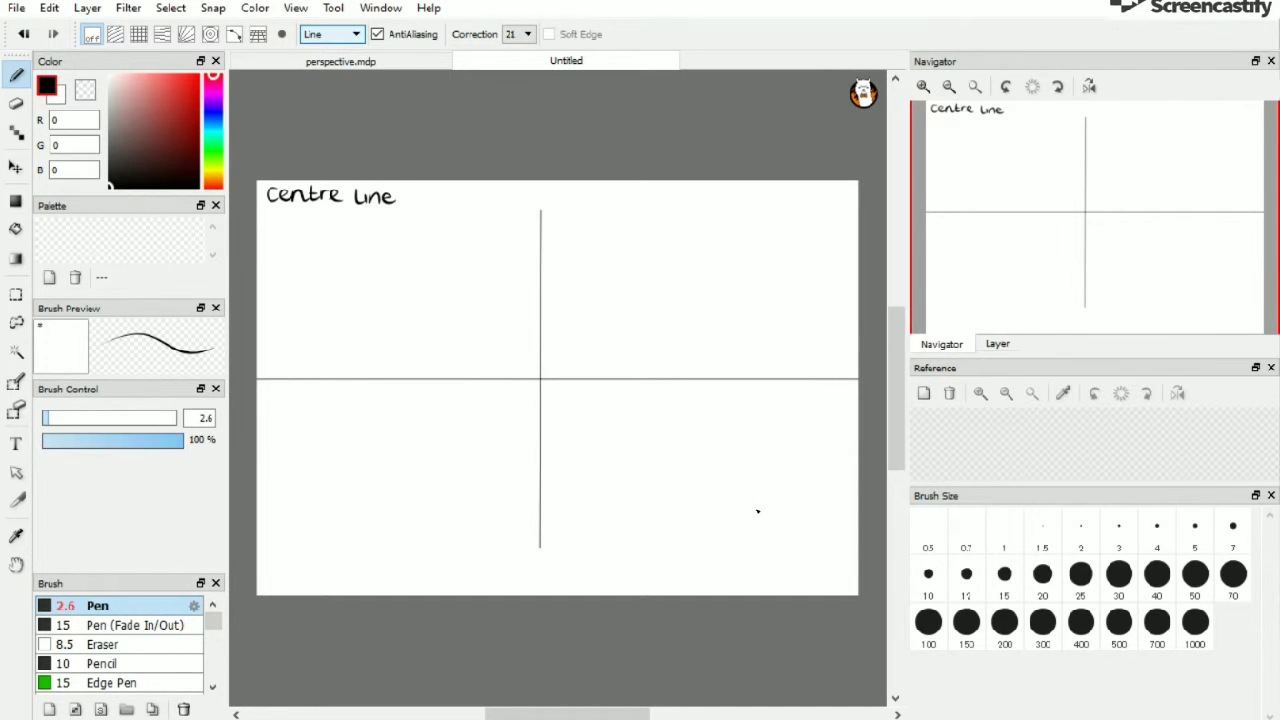
Undo the vertical line and redraw it slightly further left, crossing the centre line
left_click(24, 34)
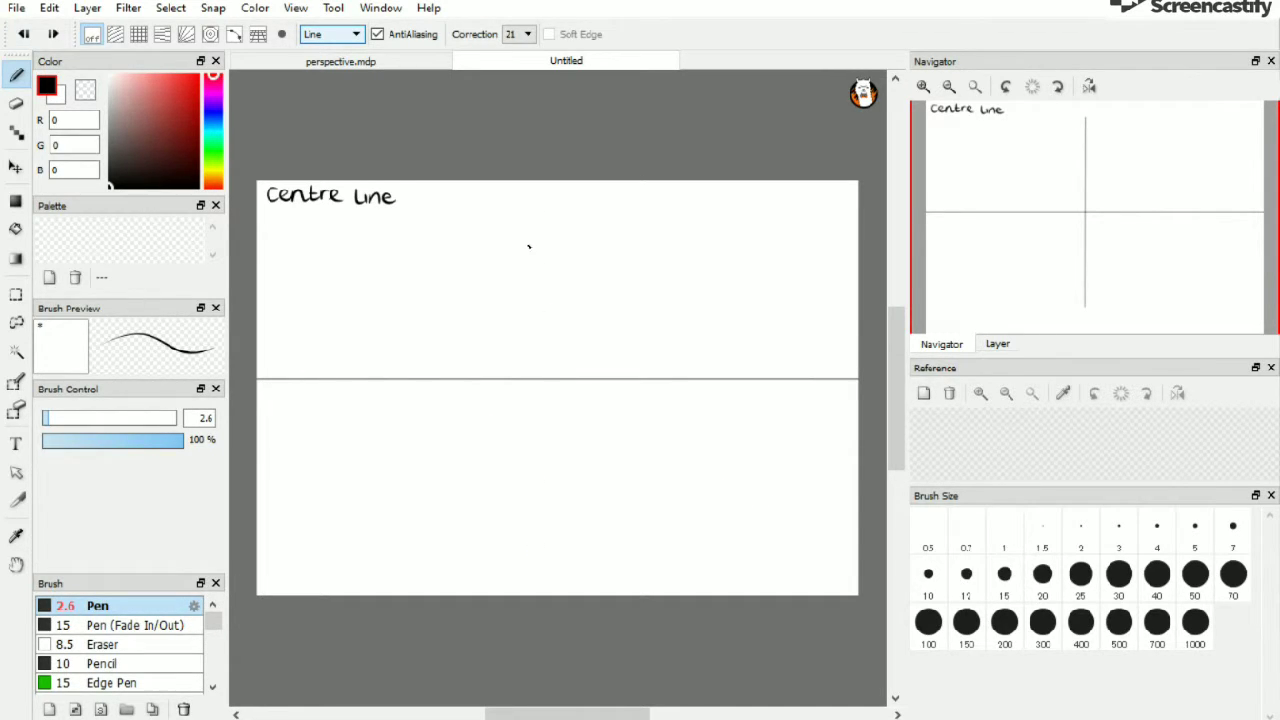
left_click_drag(517, 226, 518, 533)
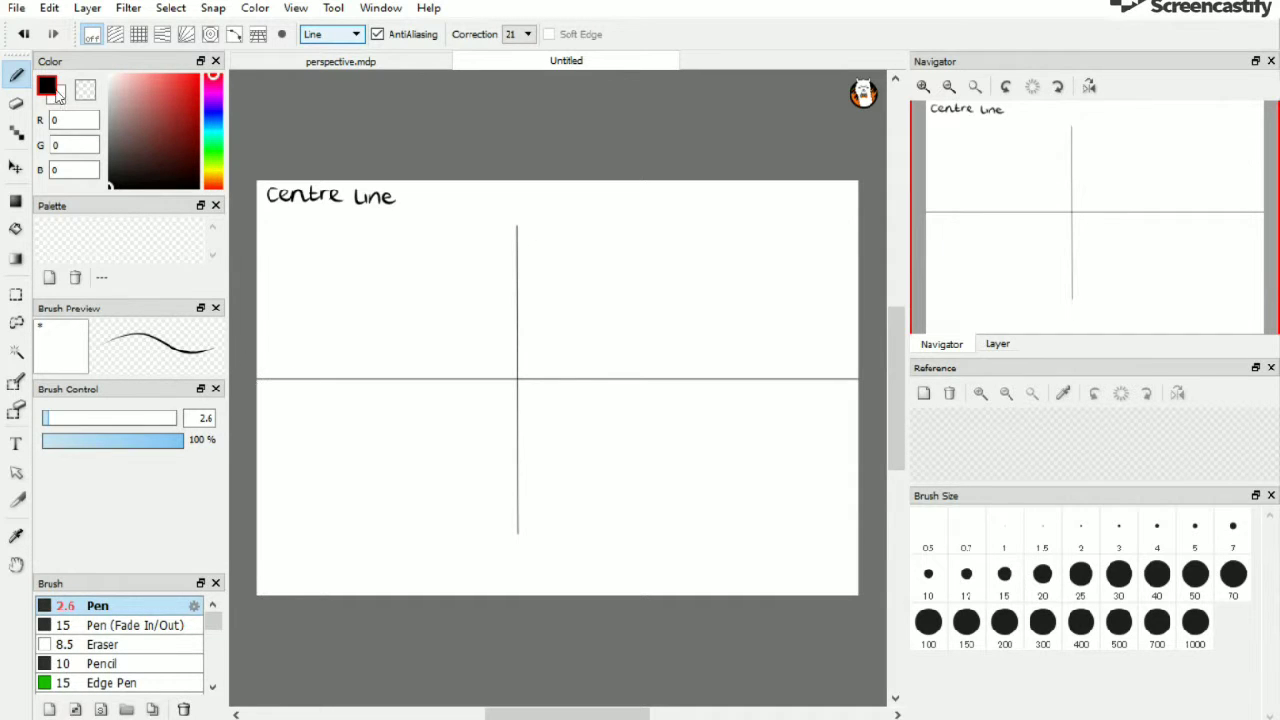
Switch to Freehand at size 5.4, pick a blue-violet colour, and circle the vanishing points at both ends of the centre line
left_click(335, 42)
left_click(322, 50)
left_click_drag(49, 417, 59, 420)
left_click_drag(147, 170, 156, 52)
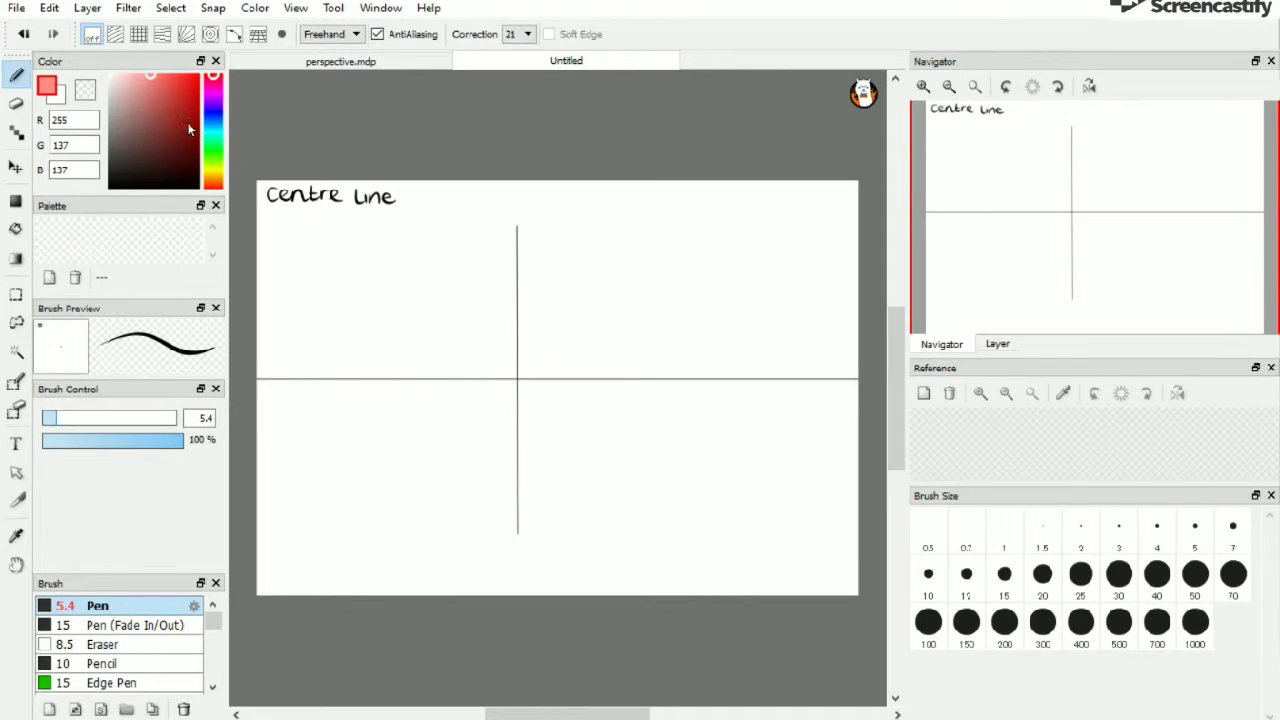
left_click_drag(208, 118, 211, 110)
left_click(178, 75)
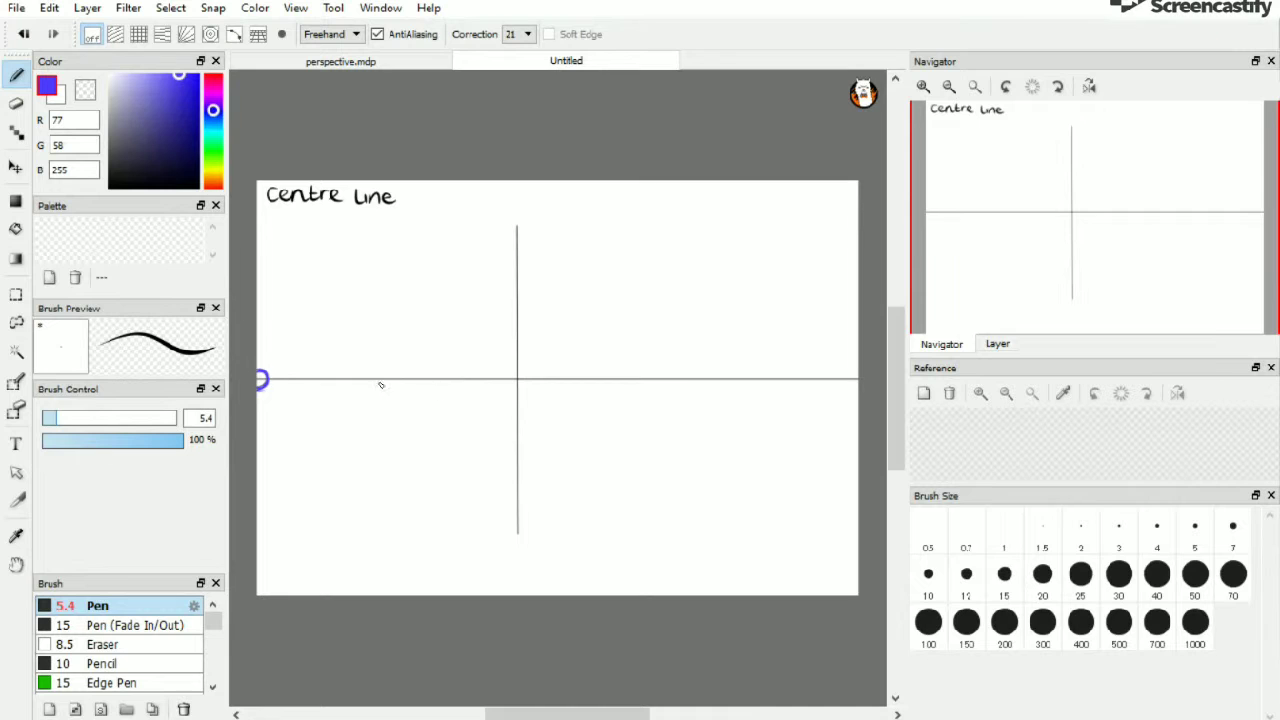
left_click_drag(865, 393, 866, 386)
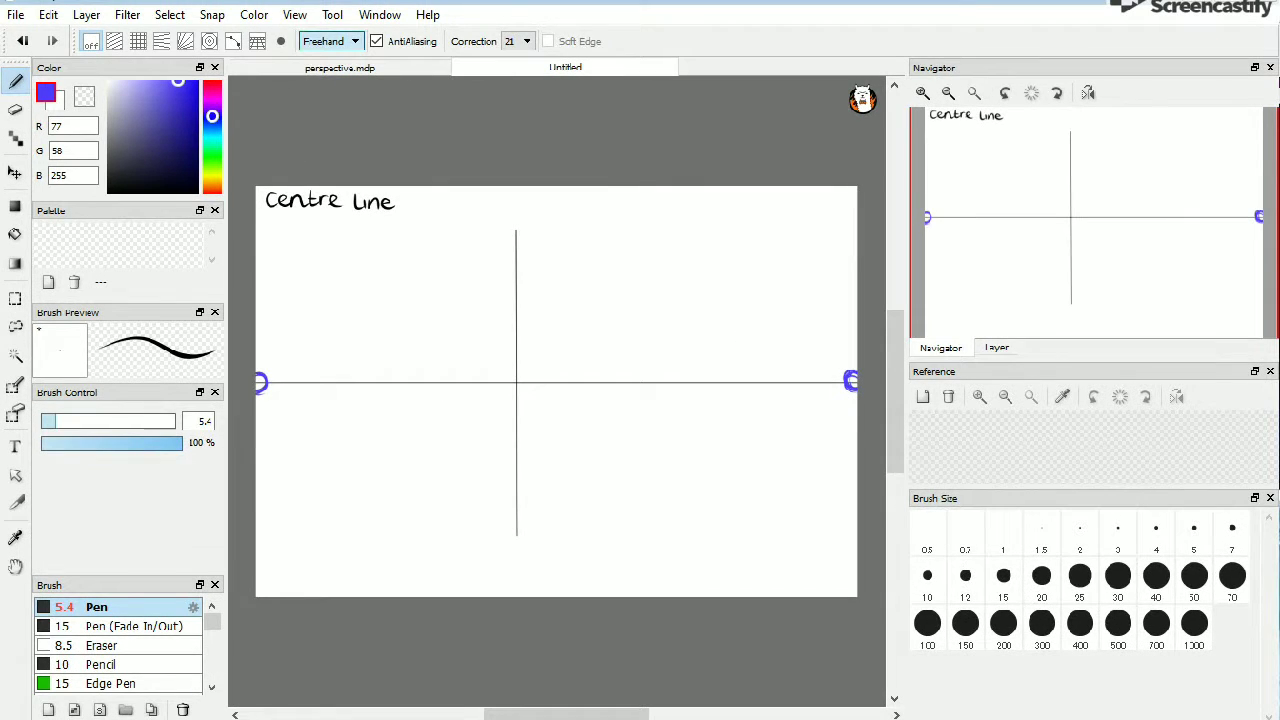
Write the label "Points" in purple below the "Centre Line" label
left_click_drag(131, 171, 142, 207)
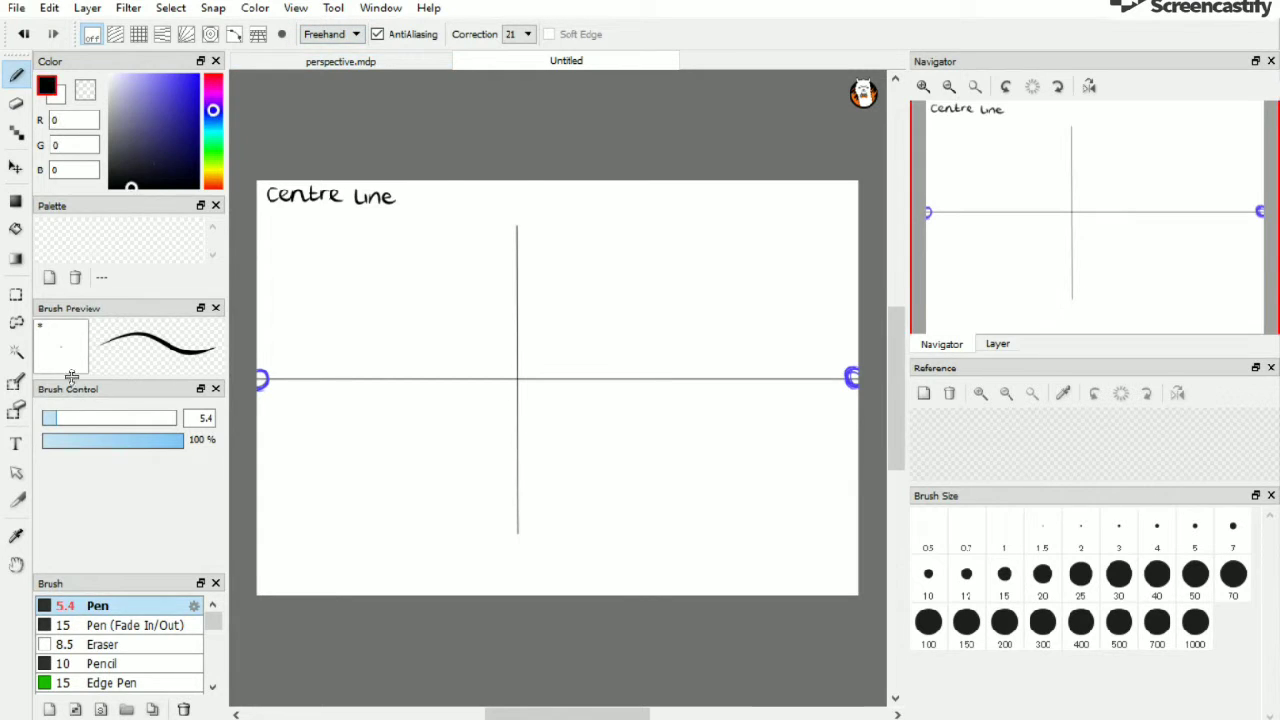
left_click_drag(81, 391, 90, 270)
left_click(213, 105)
left_click(186, 76)
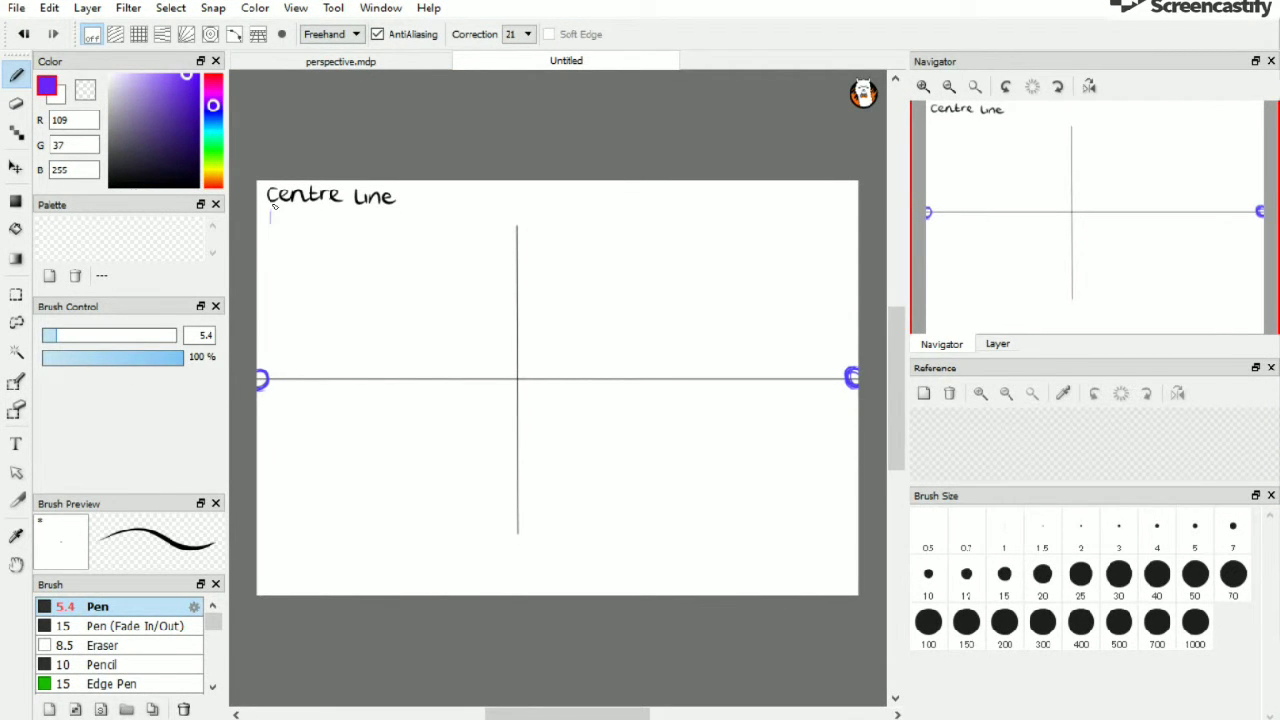
left_click_drag(289, 210, 297, 214)
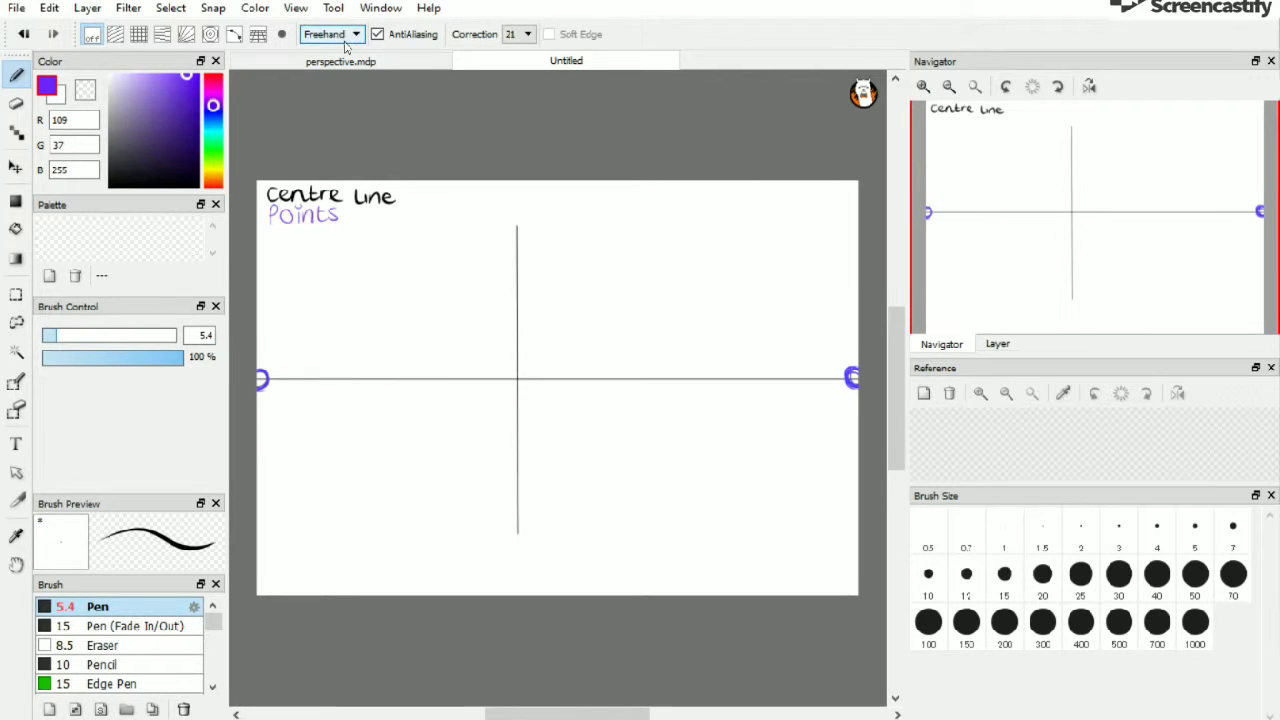
Switch back to black Line mode at size 2.6 and draw a line from the left vanishing point to the top of the vertical line
left_click_drag(136, 129, 133, 230)
left_click(50, 337)
left_click_drag(49, 337, 46, 337)
left_click(340, 35)
left_click(325, 64)
left_click(50, 338)
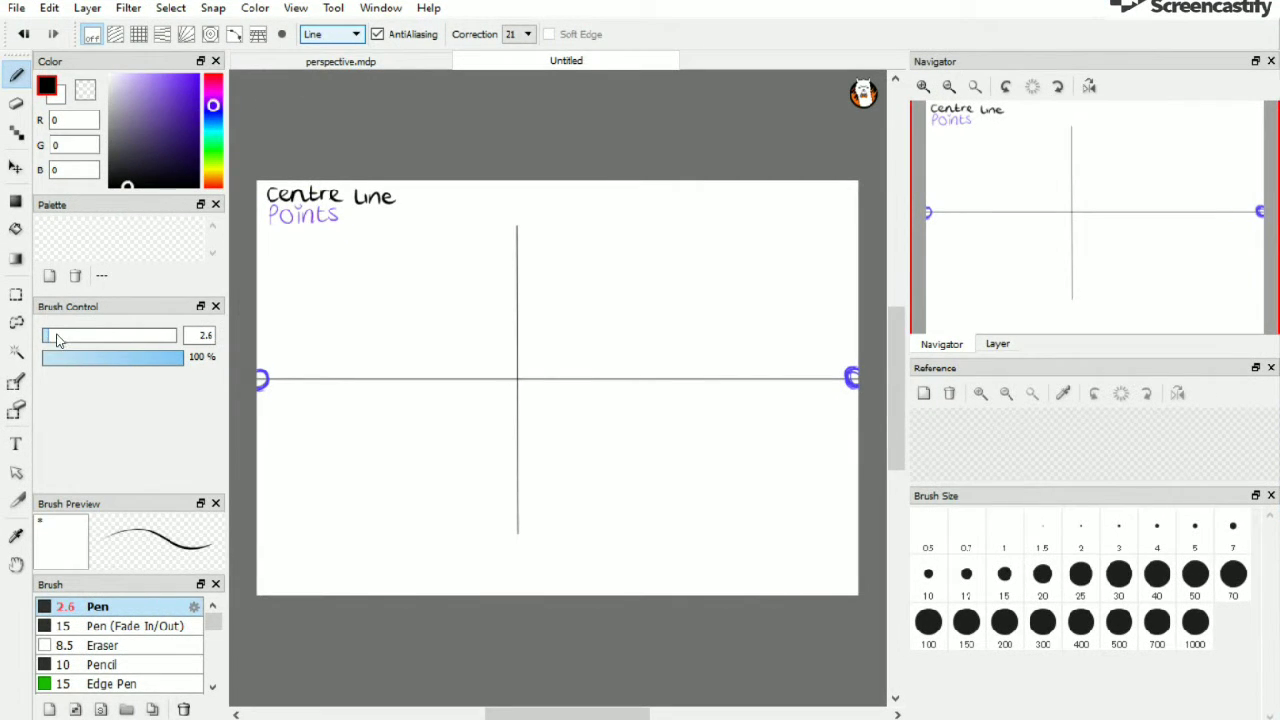
left_click(923, 86)
left_click(923, 86)
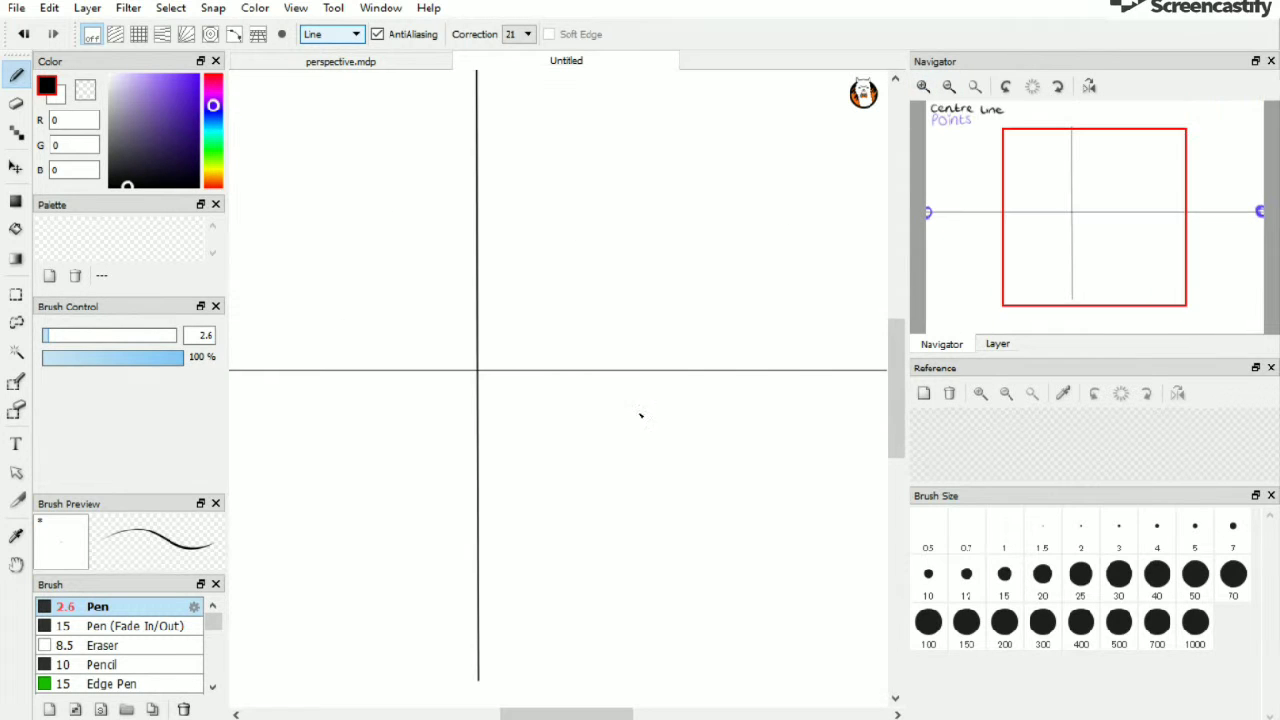
left_click_drag(567, 713, 499, 713)
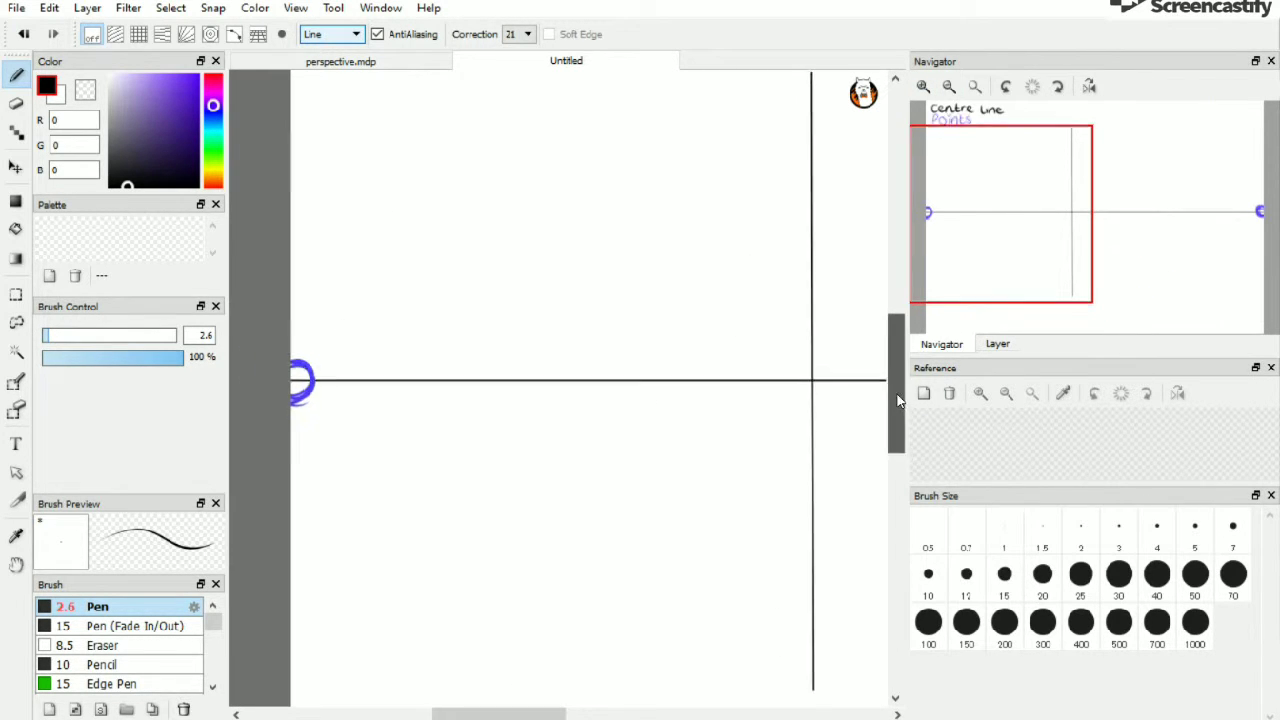
left_click_drag(899, 403, 898, 381)
left_click_drag(292, 463, 810, 157)
left_click(21, 34)
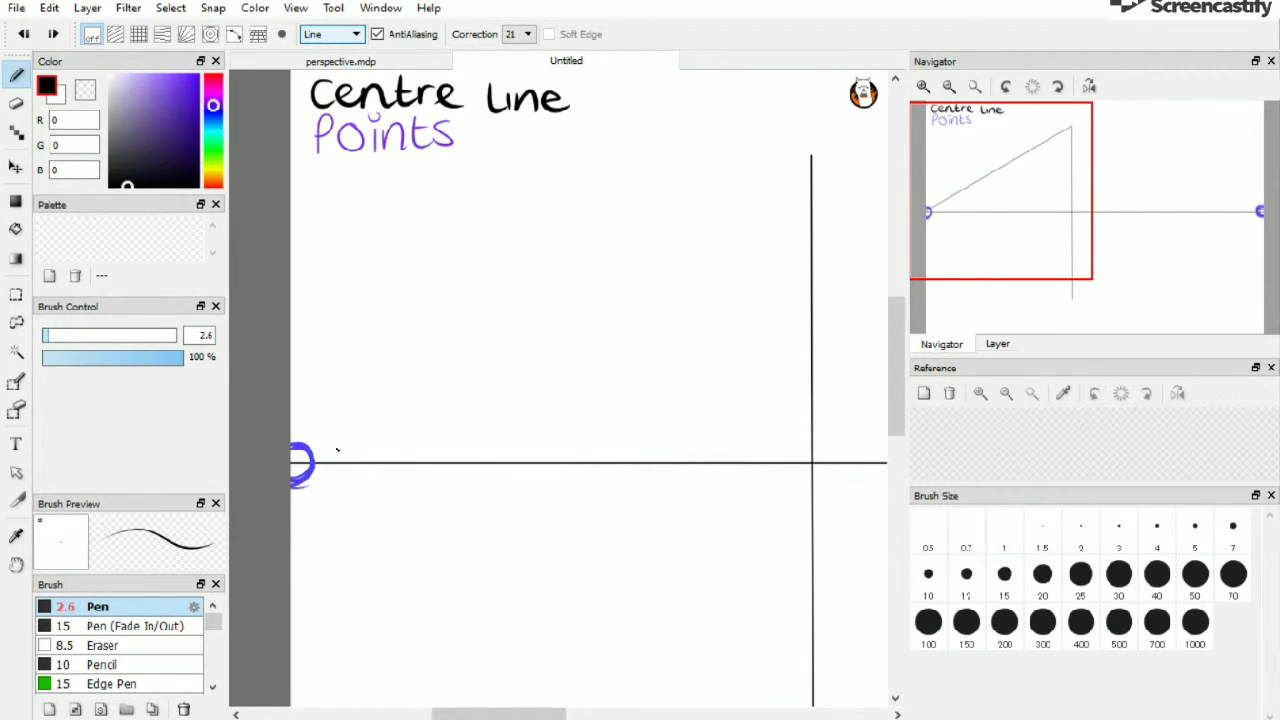
mouse_move(292, 463)
left_mouse_down()
mouse_move(497, 369)
mouse_move(786, 191)
mouse_move(811, 156)
left_mouse_up()
left_click(23, 34)
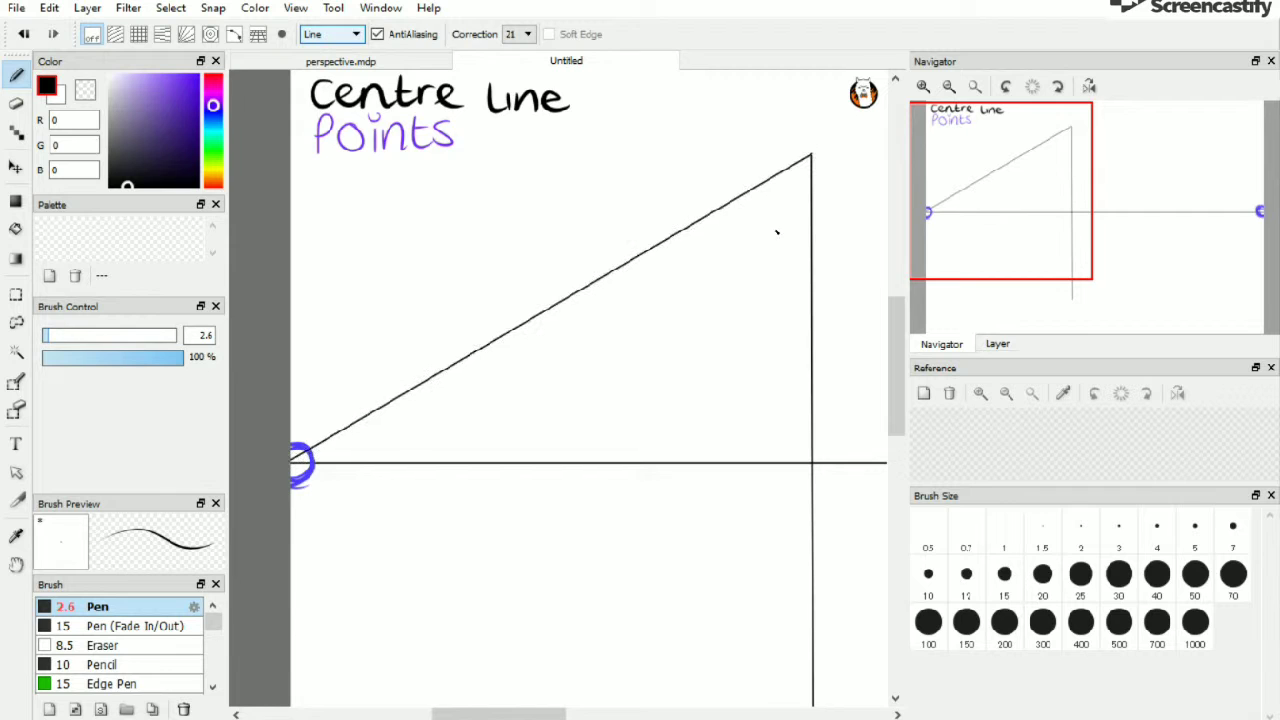
Draw a line from the top of the vertical line to the right vanishing point
left_click_drag(546, 714, 677, 710)
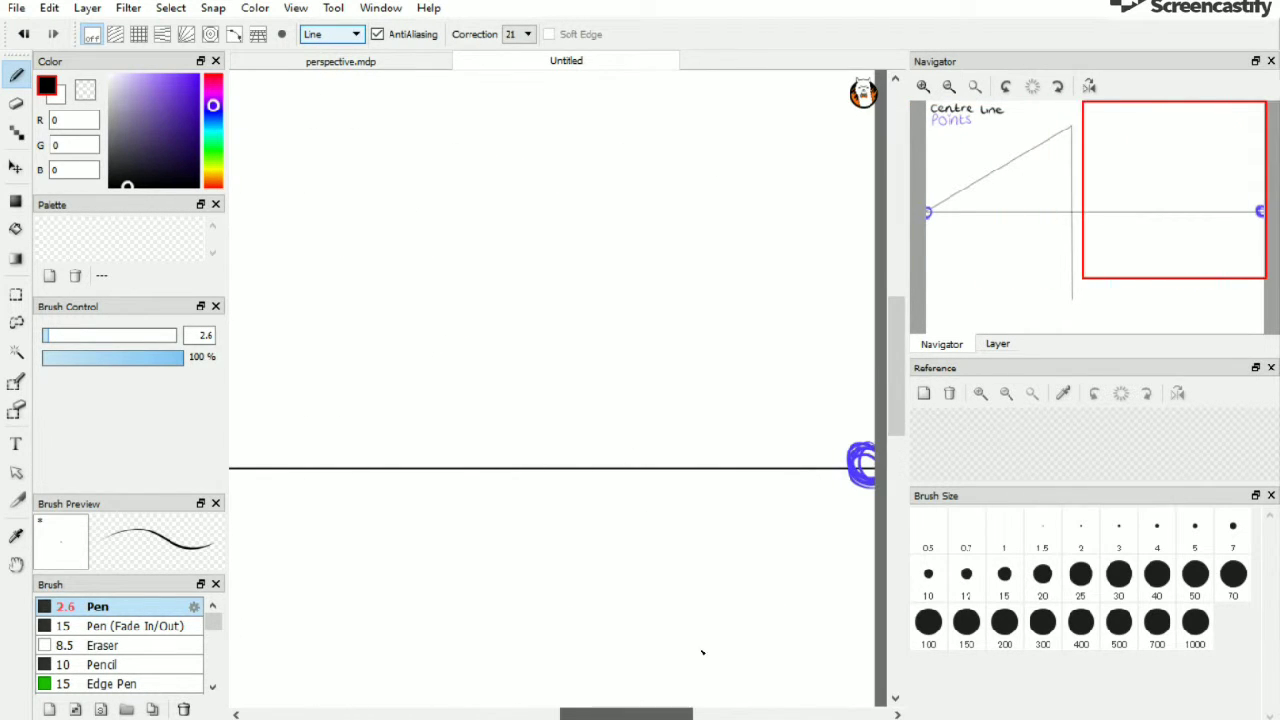
left_click(949, 88)
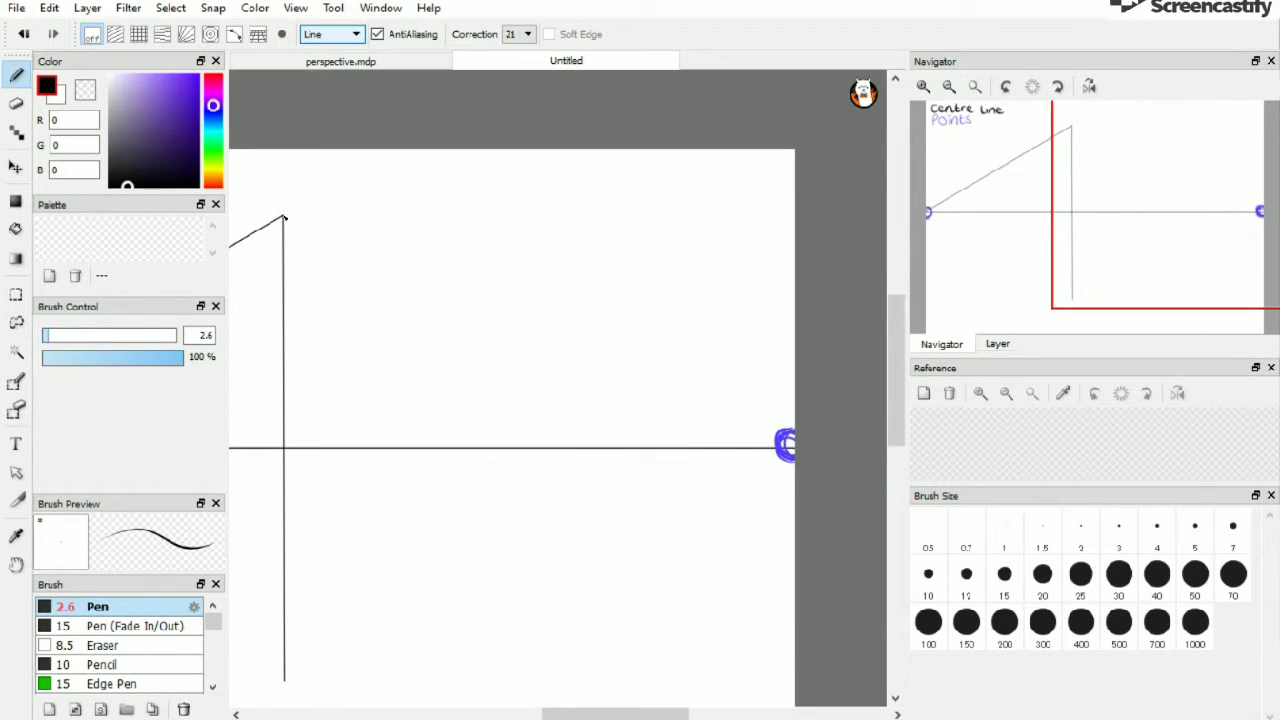
left_click_drag(300, 224, 790, 445)
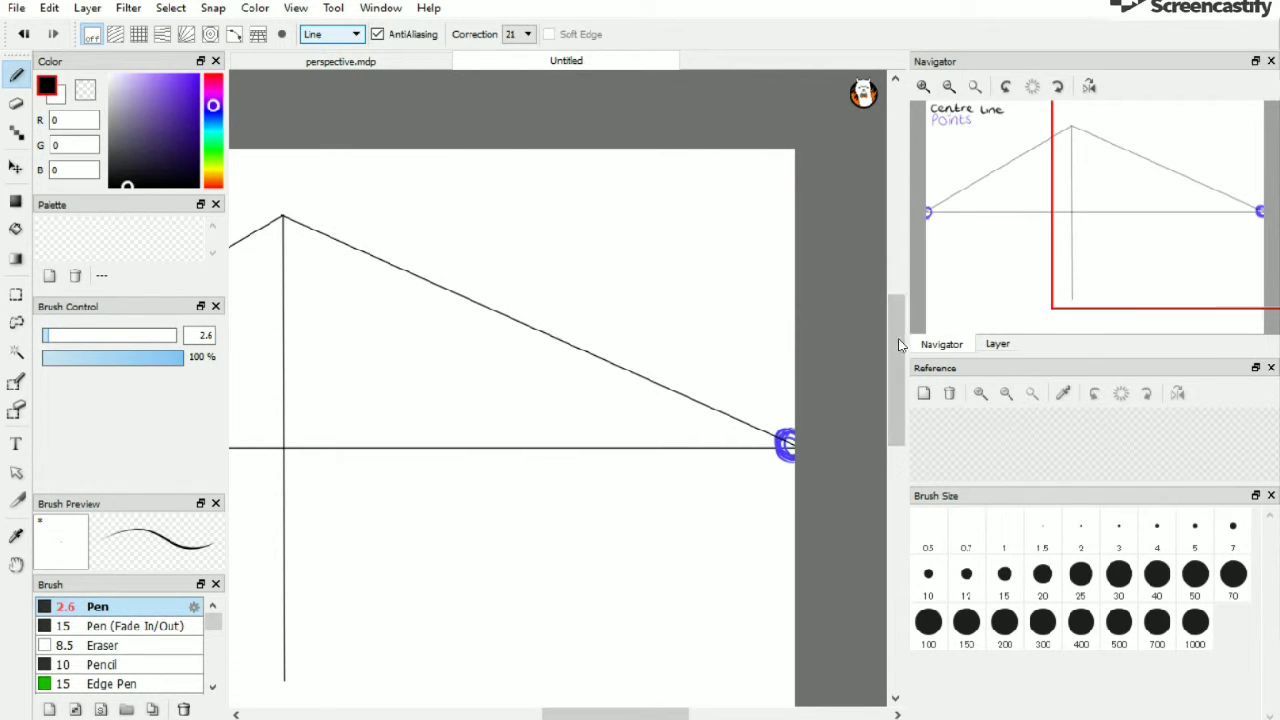
Connect the bottom of the vertical line to both the right and left vanishing points
left_click_drag(896, 342, 882, 377)
left_click_drag(333, 516, 790, 298)
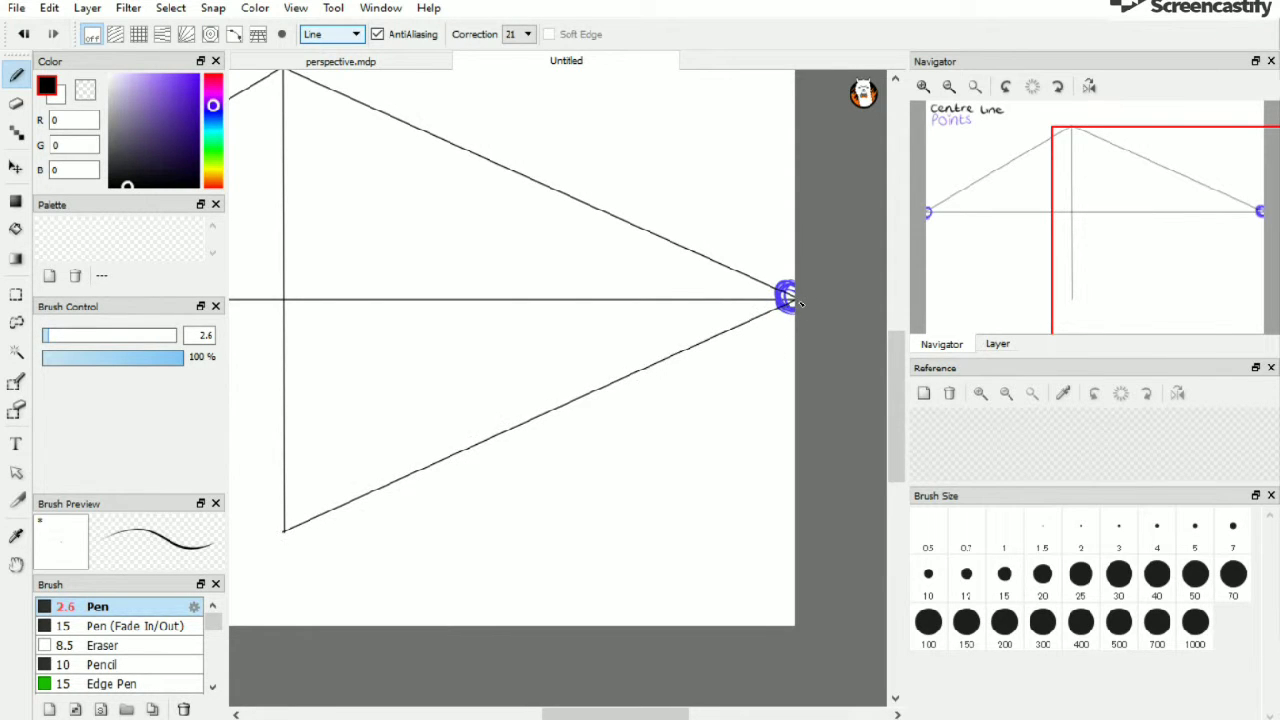
left_click_drag(650, 714, 560, 714)
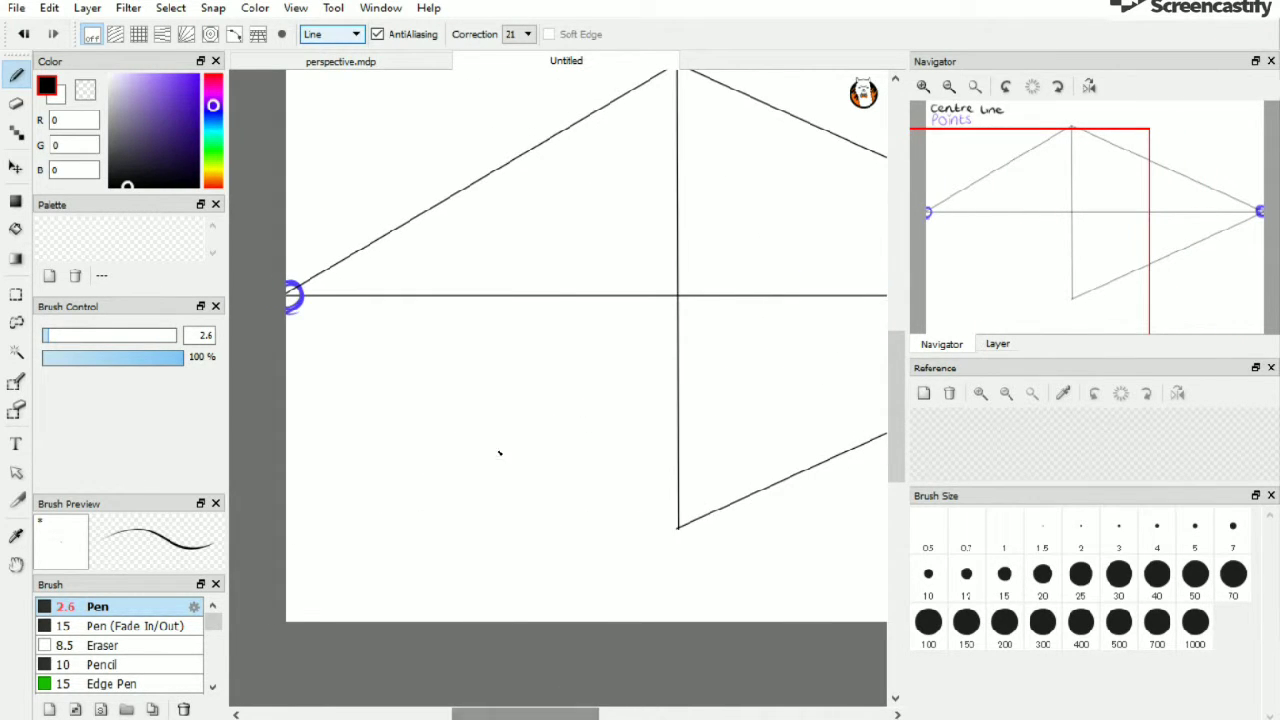
left_click_drag(314, 314, 679, 527)
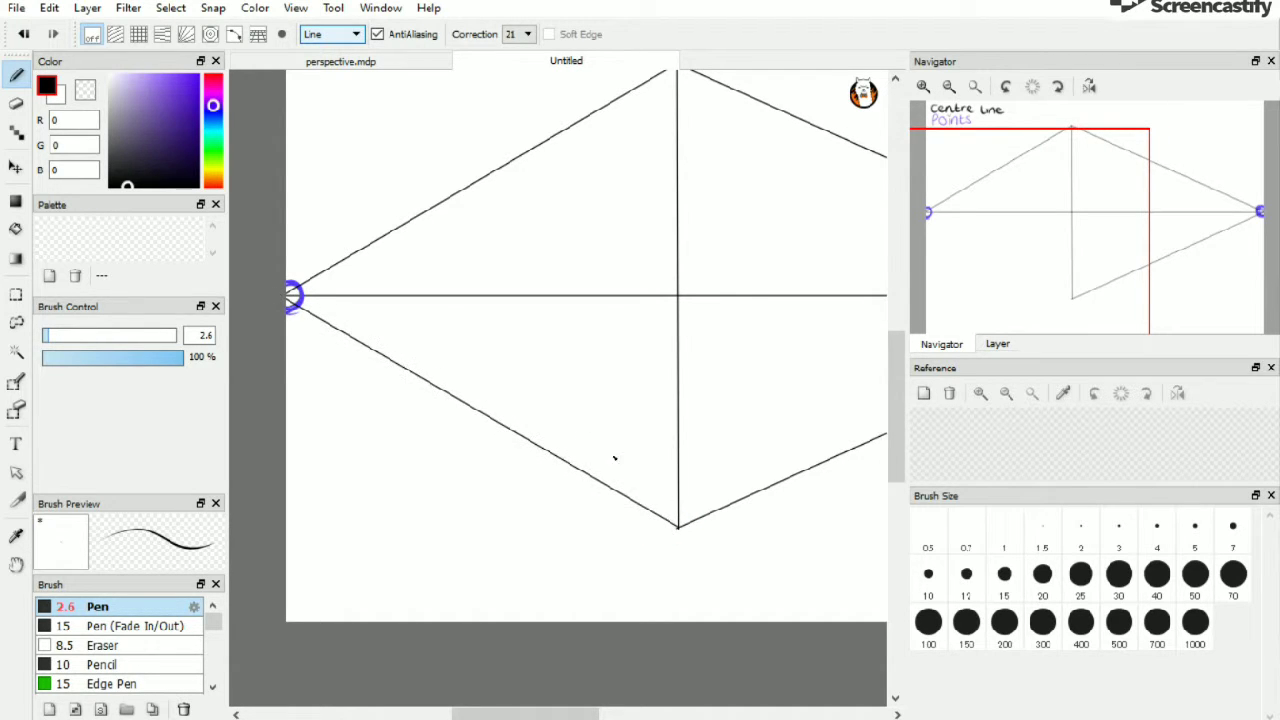
Draw a second pair of lines from both vanishing points meeting on the vertical line just below its top
left_click_drag(895, 429, 895, 403)
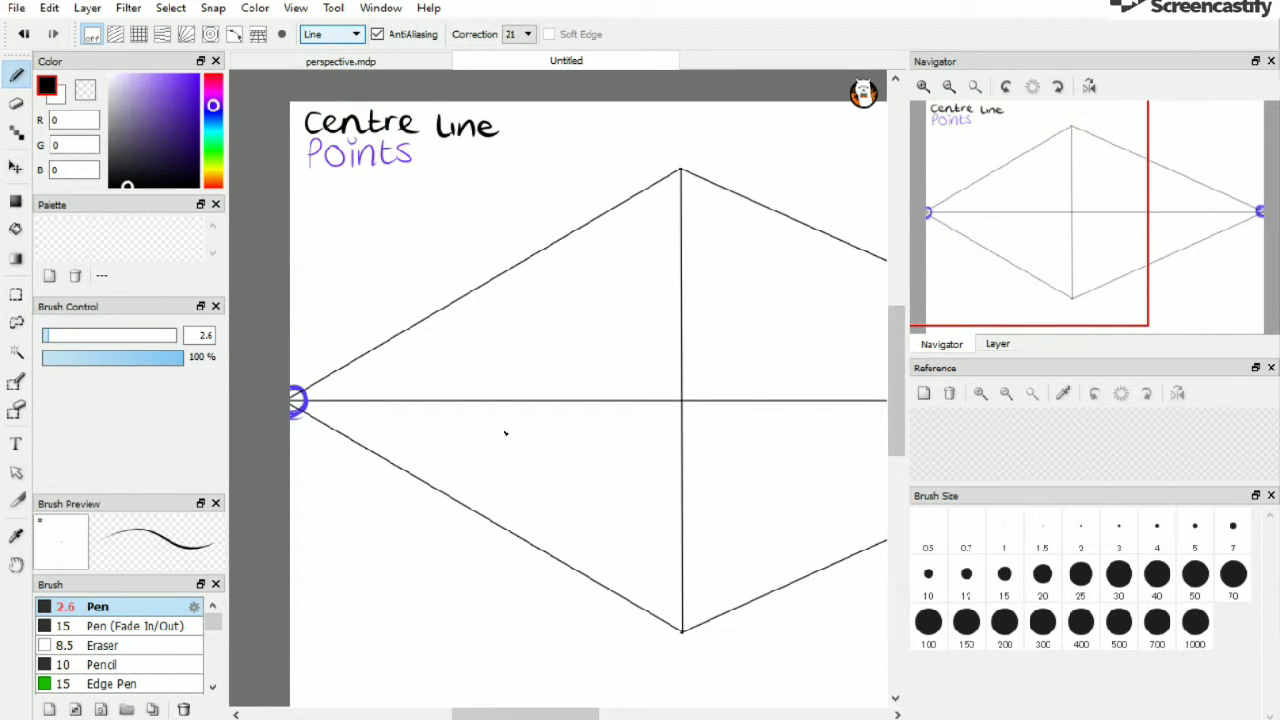
left_click_drag(292, 399, 683, 226)
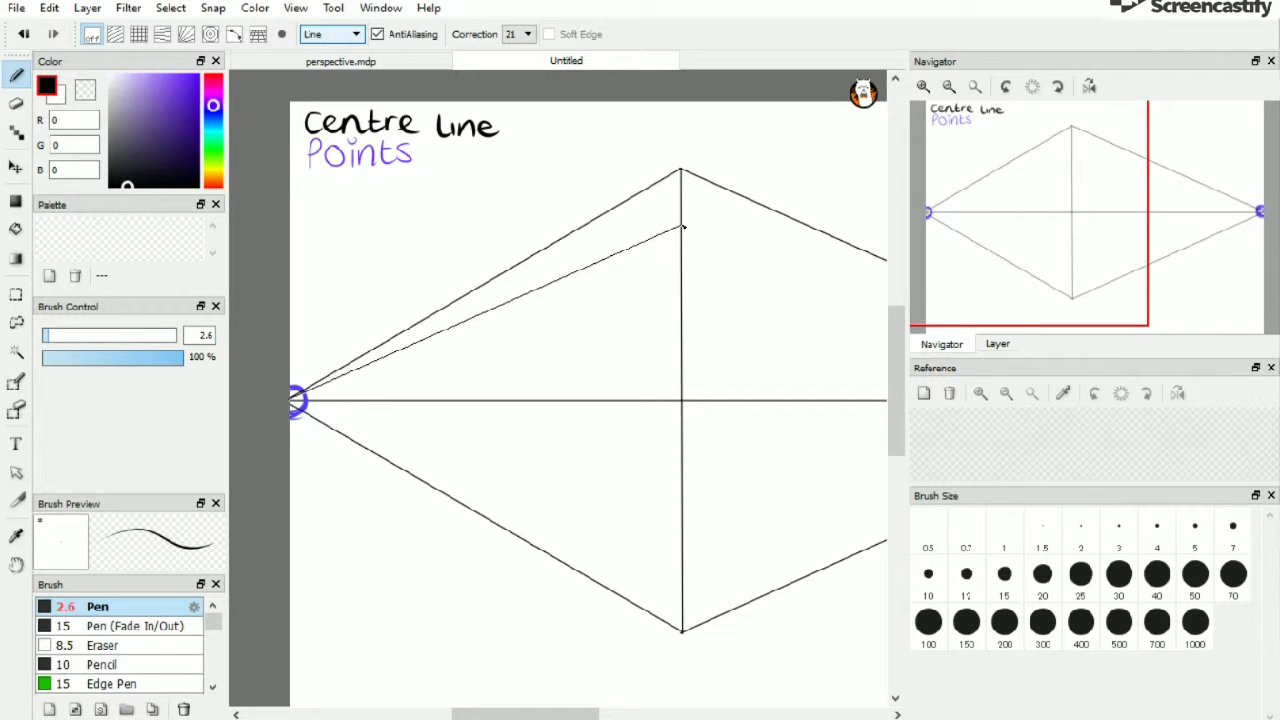
left_click_drag(525, 714, 613, 714)
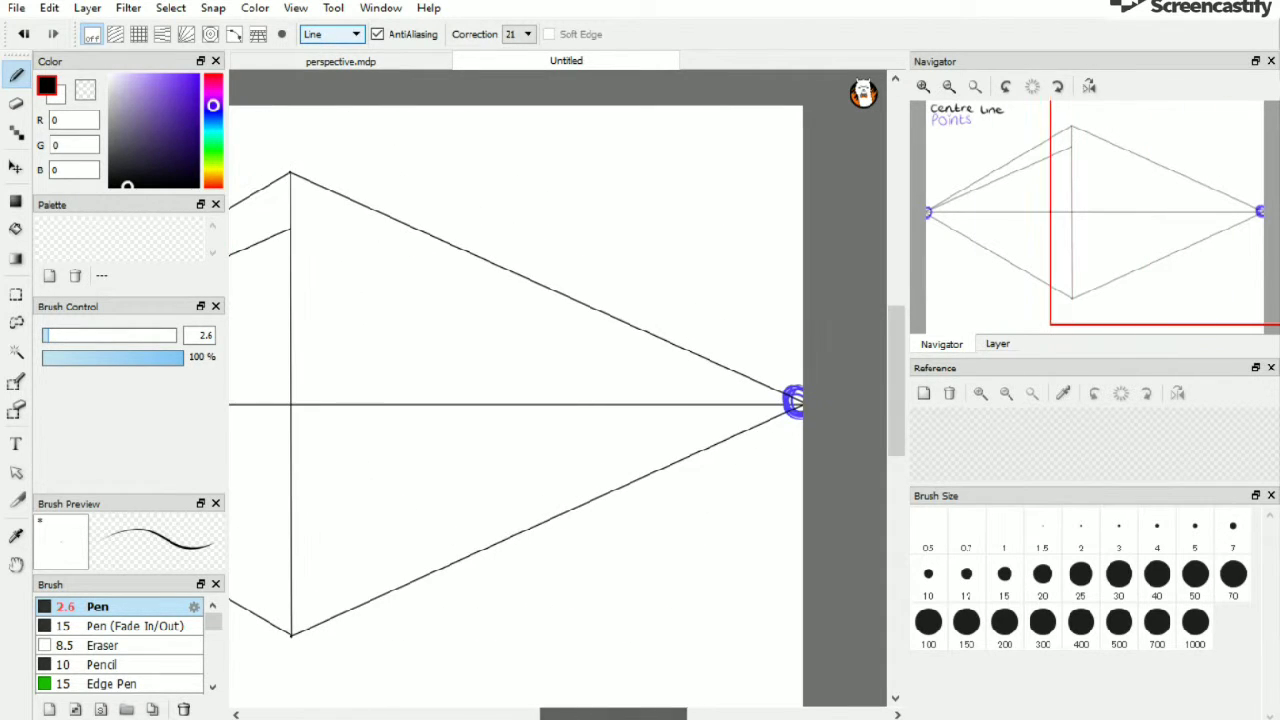
left_click_drag(291, 230, 795, 403)
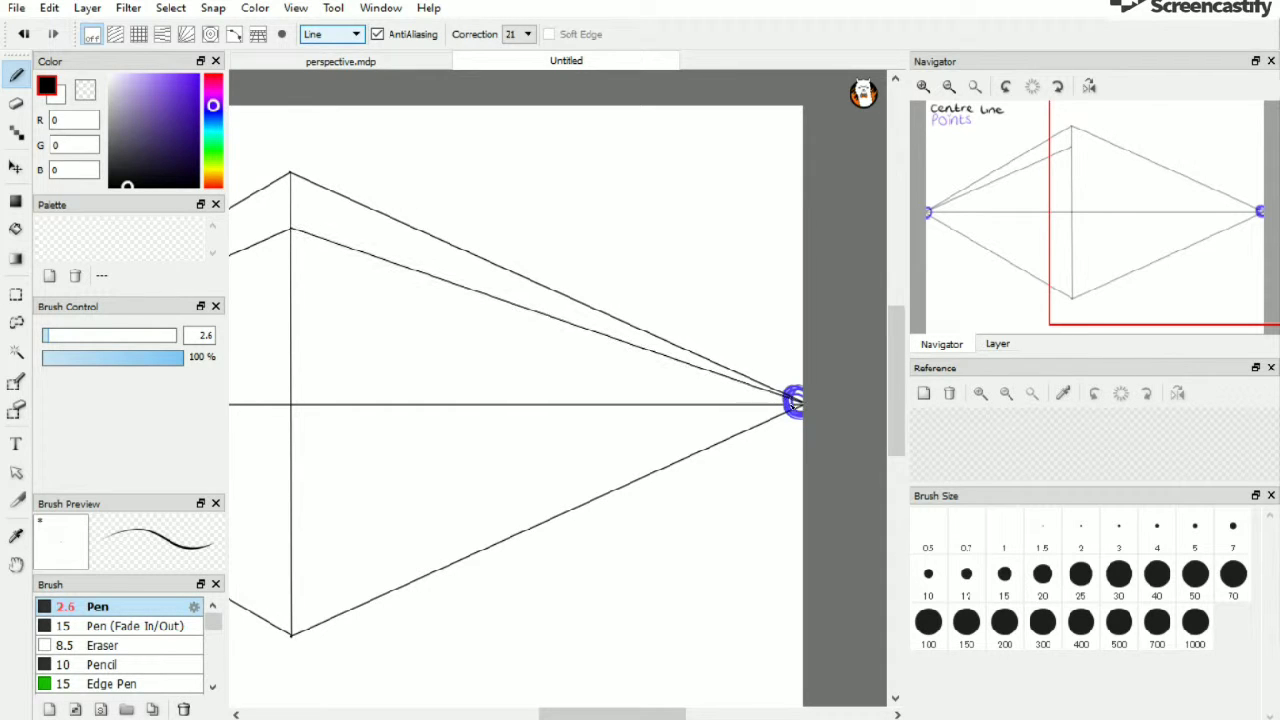
left_click(24, 34)
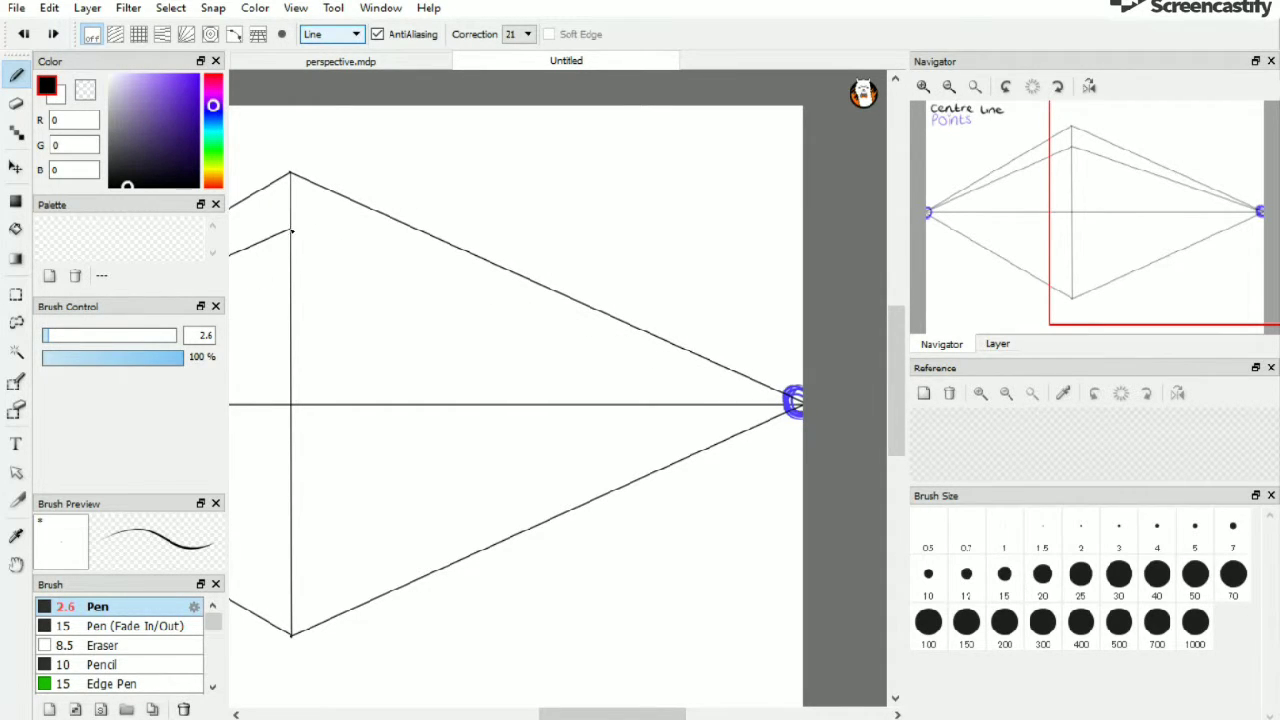
left_click_drag(293, 231, 795, 402)
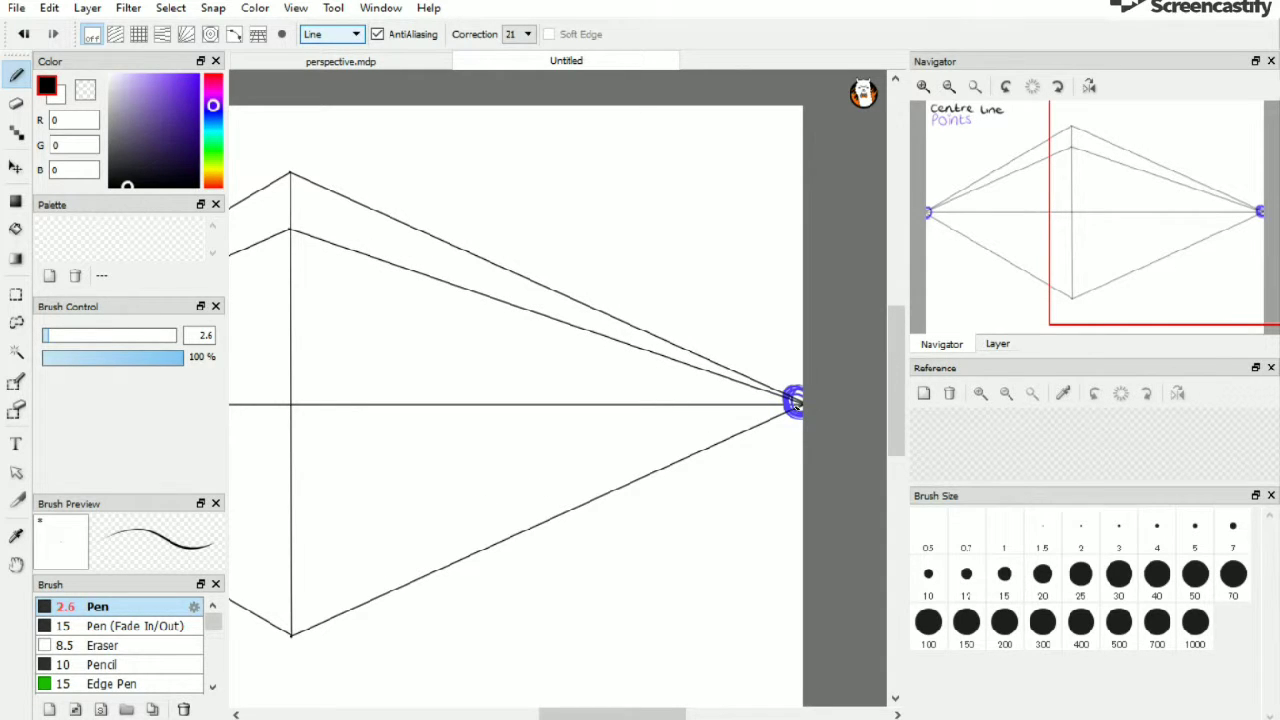
Draw a second pair of lines from both vanishing points meeting on the vertical line just above its bottom
left_click_drag(795, 402, 293, 570)
left_click_drag(612, 714, 526, 714)
mouse_move(675, 571)
left_mouse_down()
mouse_move(366, 452)
mouse_move(281, 404)
left_mouse_up()
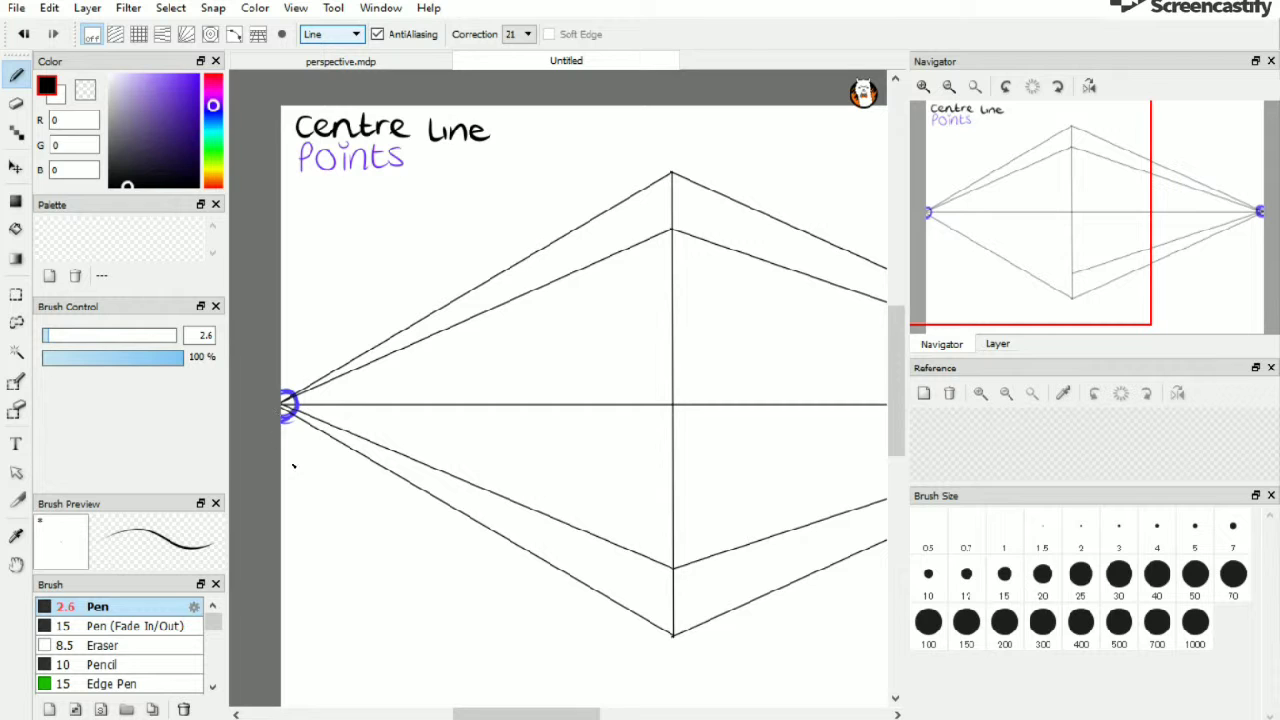
key("ctrl+z")
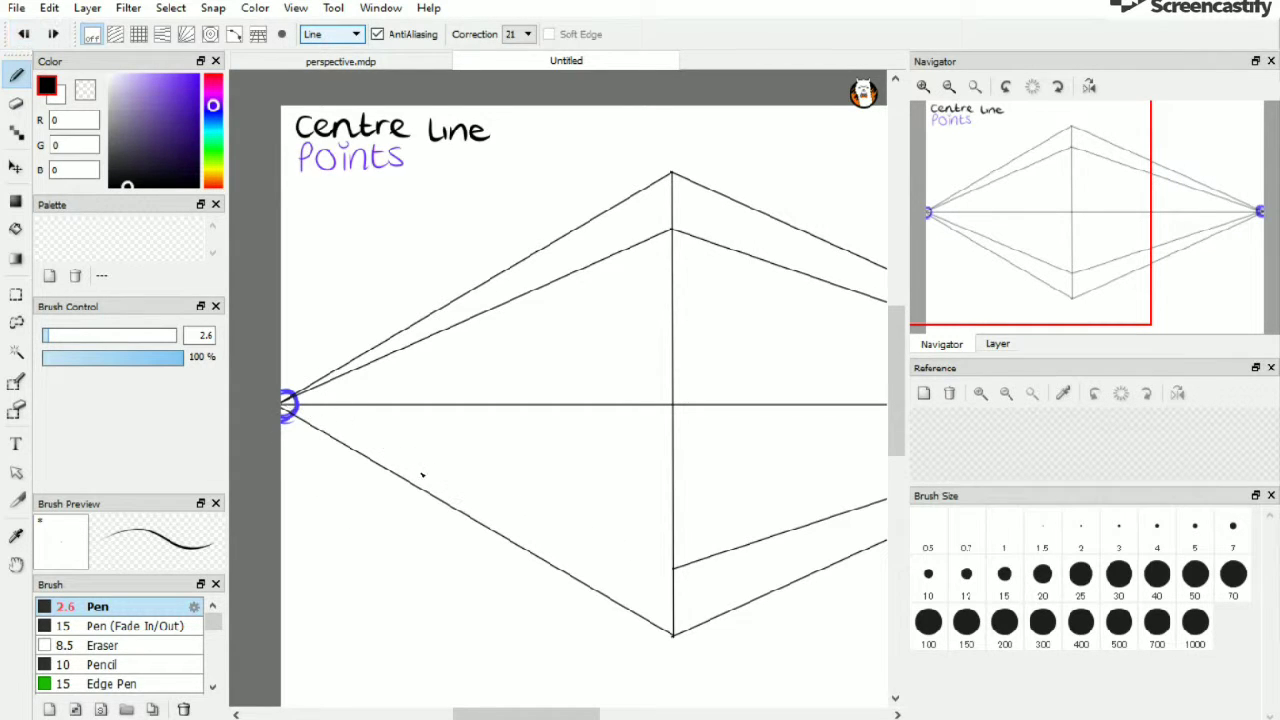
left_click_drag(676, 570, 287, 405)
Switch to Freehand mode at brush size 5 and write the label 'Buildings-' below the Points label
mouse_move(530, 706)
left_mouse_down()
mouse_move(654, 712)
mouse_move(567, 708)
left_mouse_up()
left_click(350, 34)
left_click(328, 50)
left_click(55, 335)
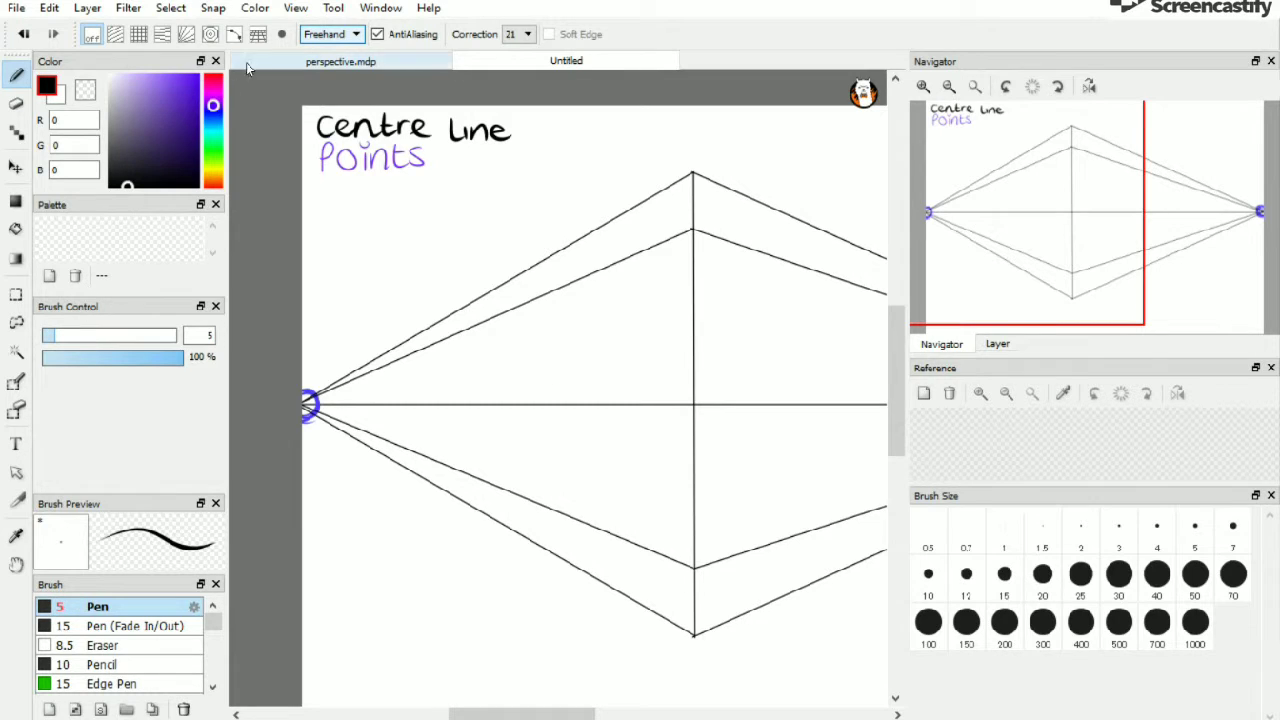
mouse_move(316, 188)
left_mouse_down()
mouse_move(318, 208)
mouse_move(401, 204)
left_mouse_up()
left_click_drag(406, 192, 400, 218)
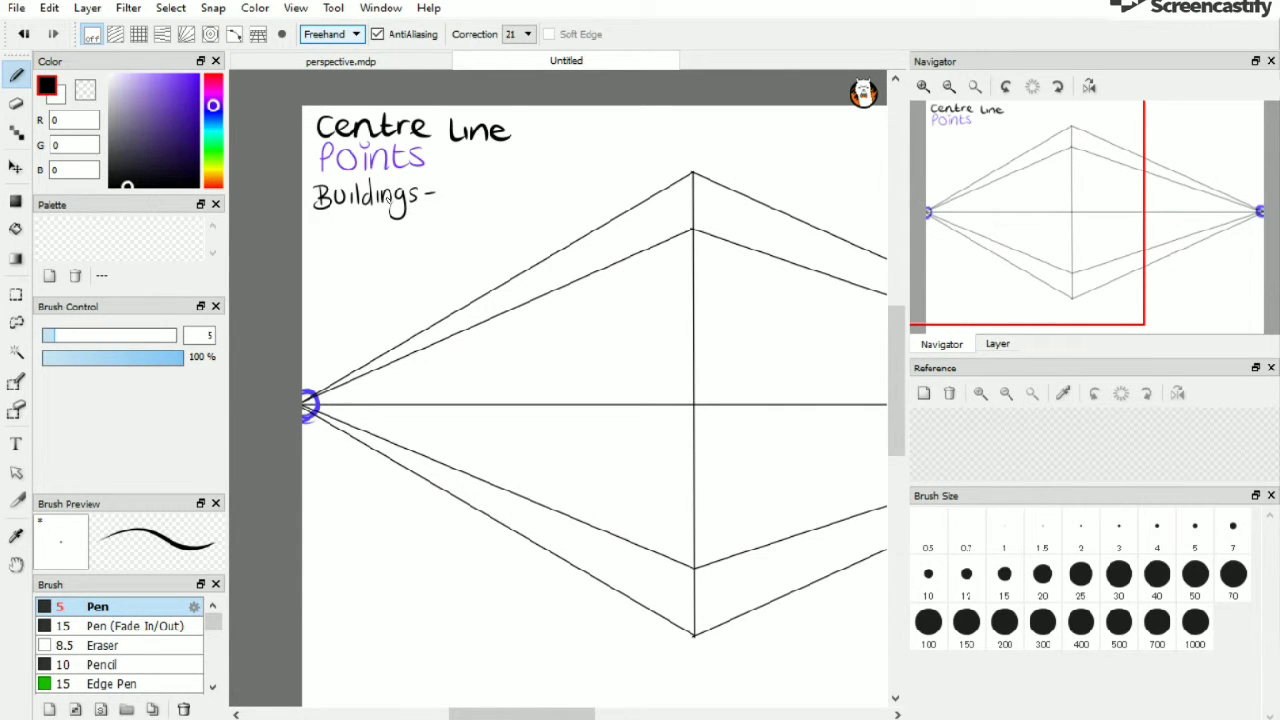
Switch back to Line mode at size 2.9 and draw a vertical building edge between the converging lines on the right side
left_click(325, 35)
left_click(325, 62)
left_click(48, 338)
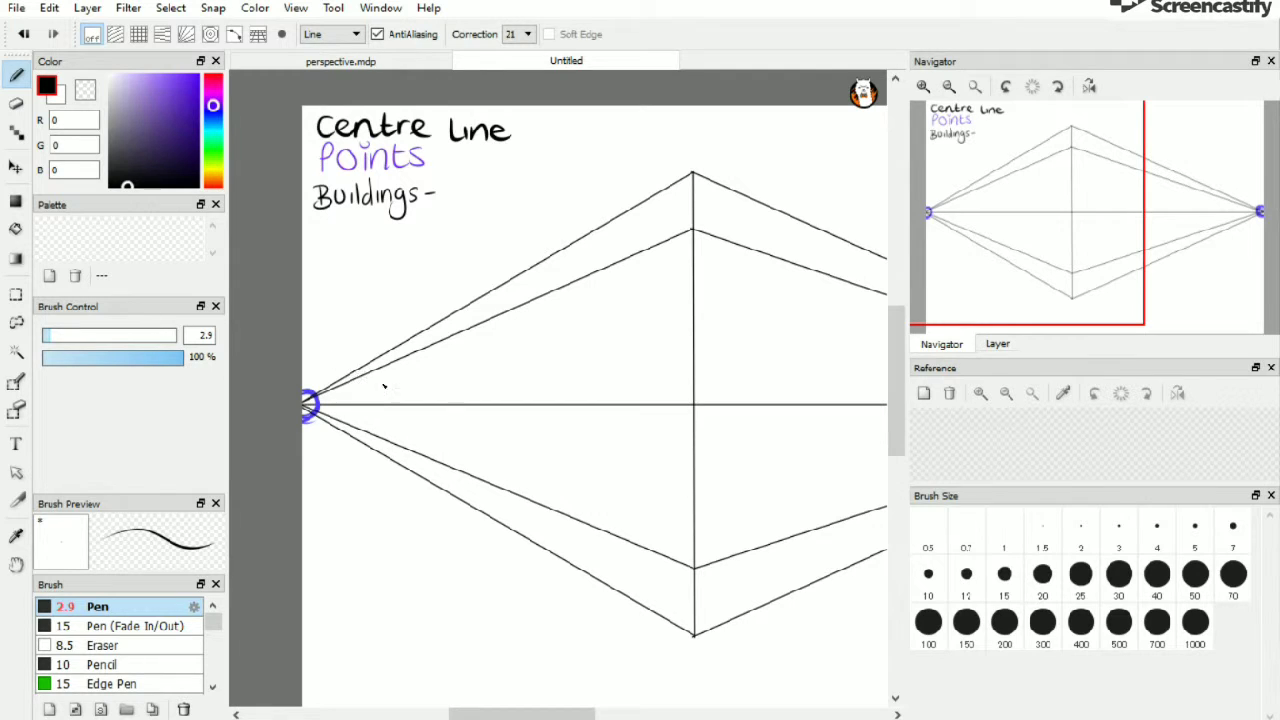
left_click_drag(465, 713, 540, 713)
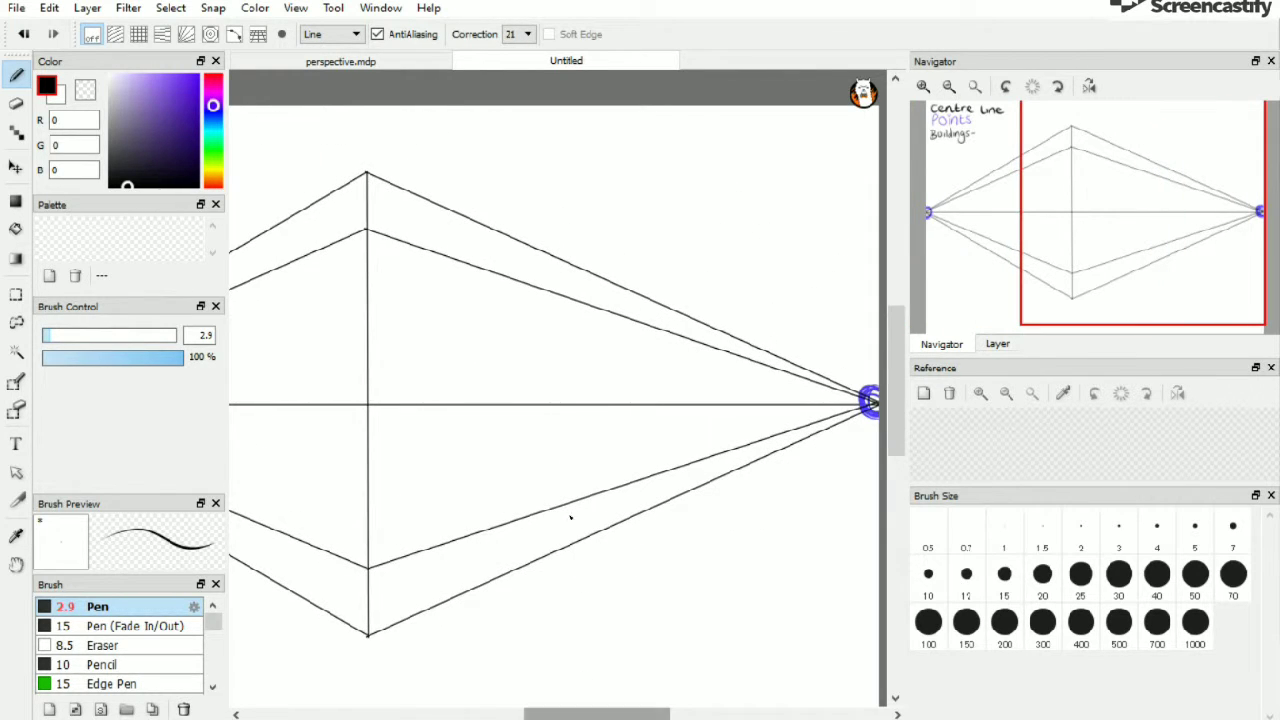
left_click_drag(554, 257, 554, 510)
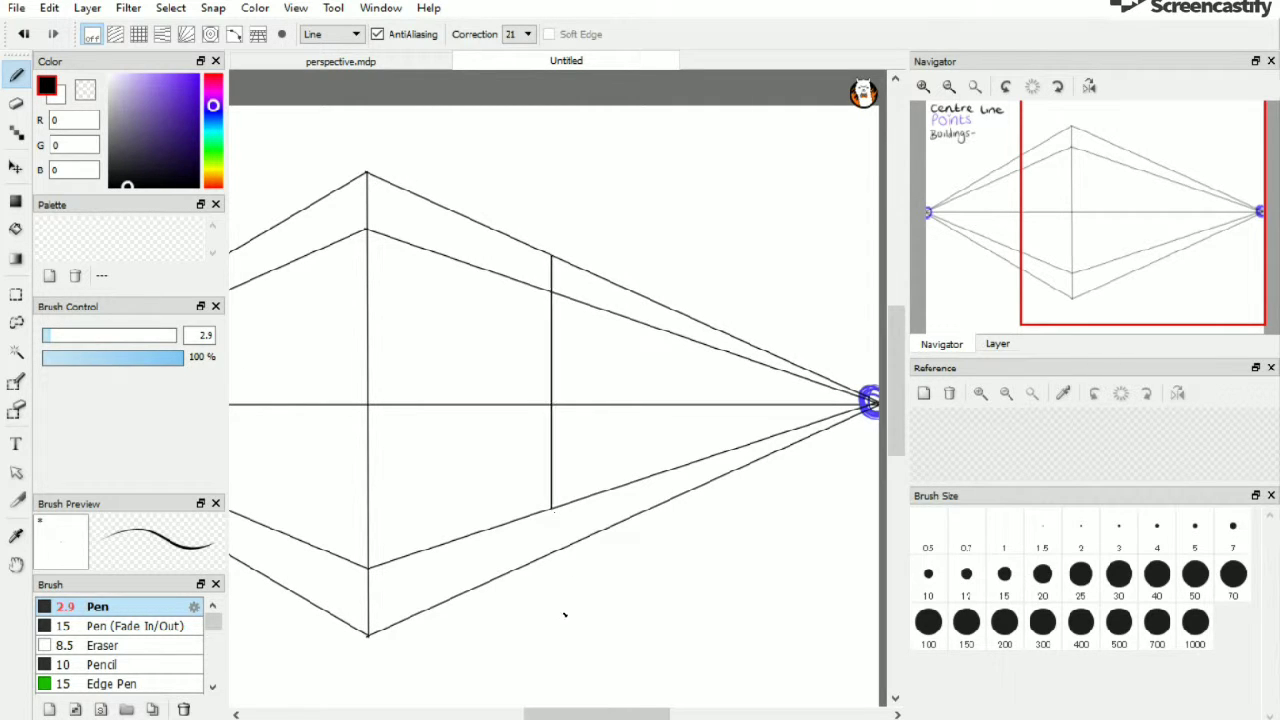
Draw five more vertical building edges between the converging lines, spacing them closer together toward the right vanishing point
left_click_drag(529, 713, 549, 713)
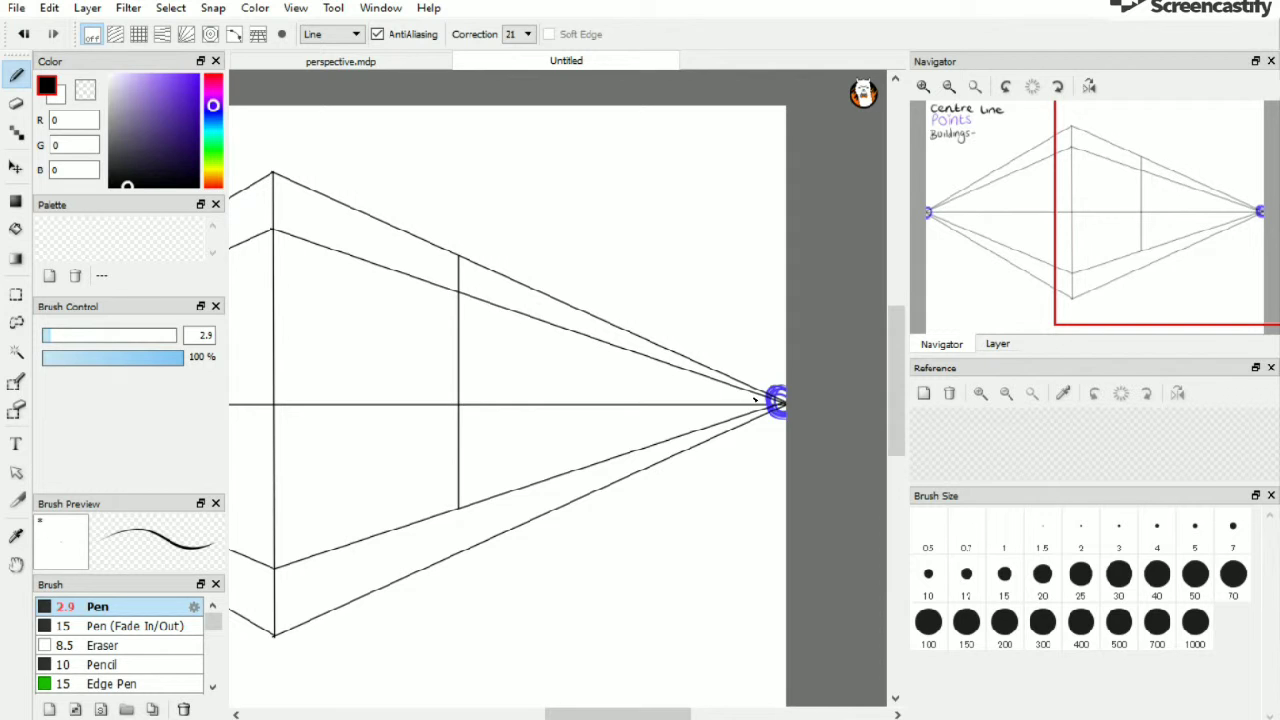
left_click(923, 87)
left_click_drag(647, 713, 667, 713)
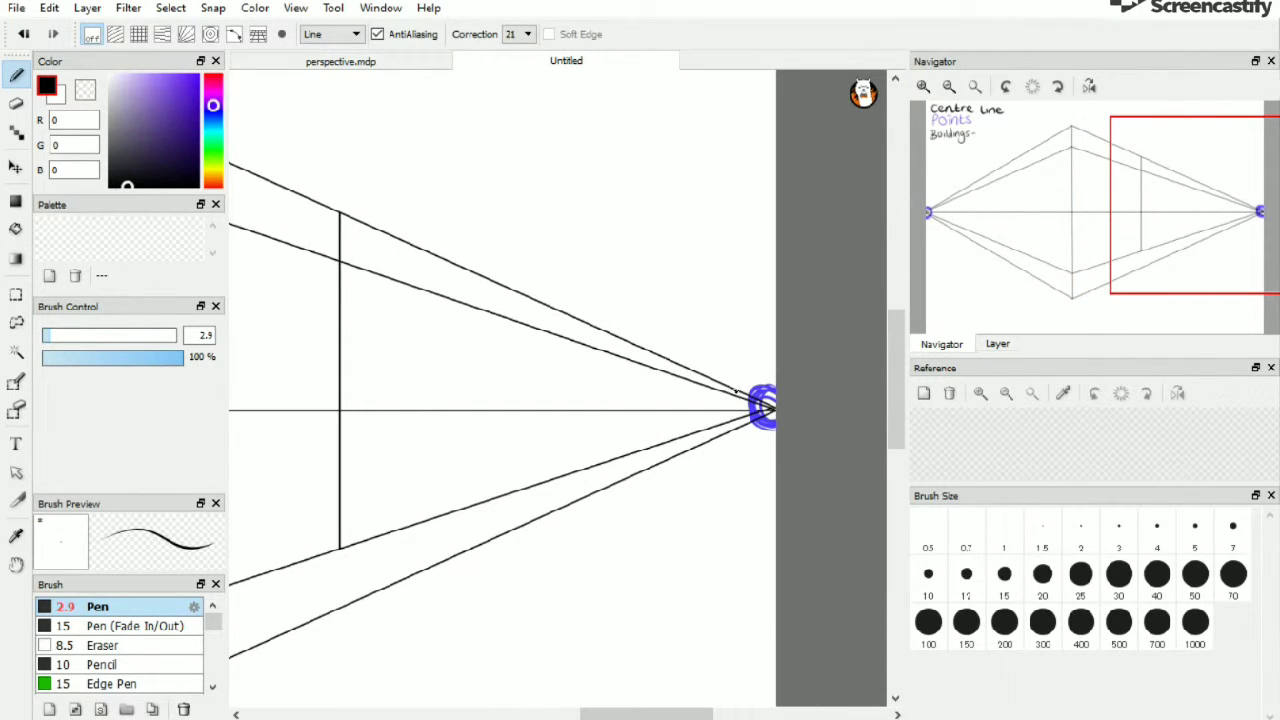
left_click_drag(736, 412, 740, 424)
left_click_drag(675, 363, 672, 440)
left_click_drag(649, 352, 648, 448)
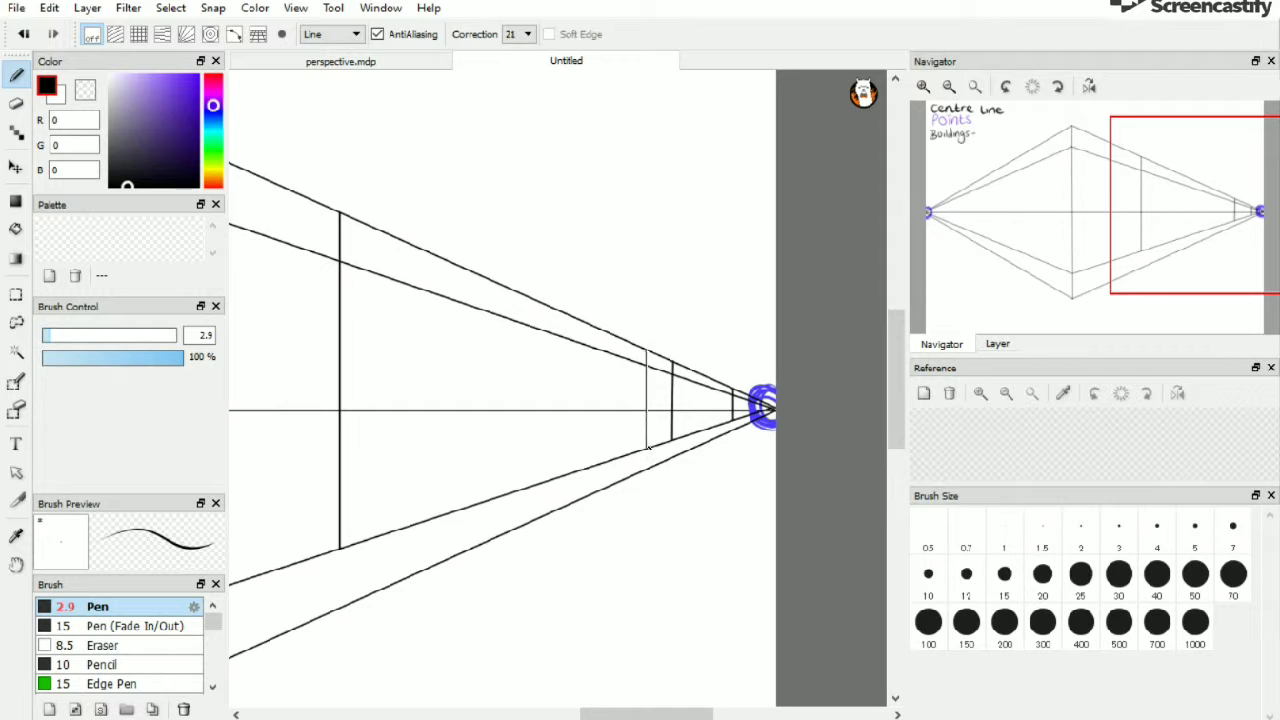
left_click(23, 34)
left_click_drag(652, 373, 650, 447)
left_click_drag(650, 446, 650, 447)
left_click_drag(548, 308, 549, 481)
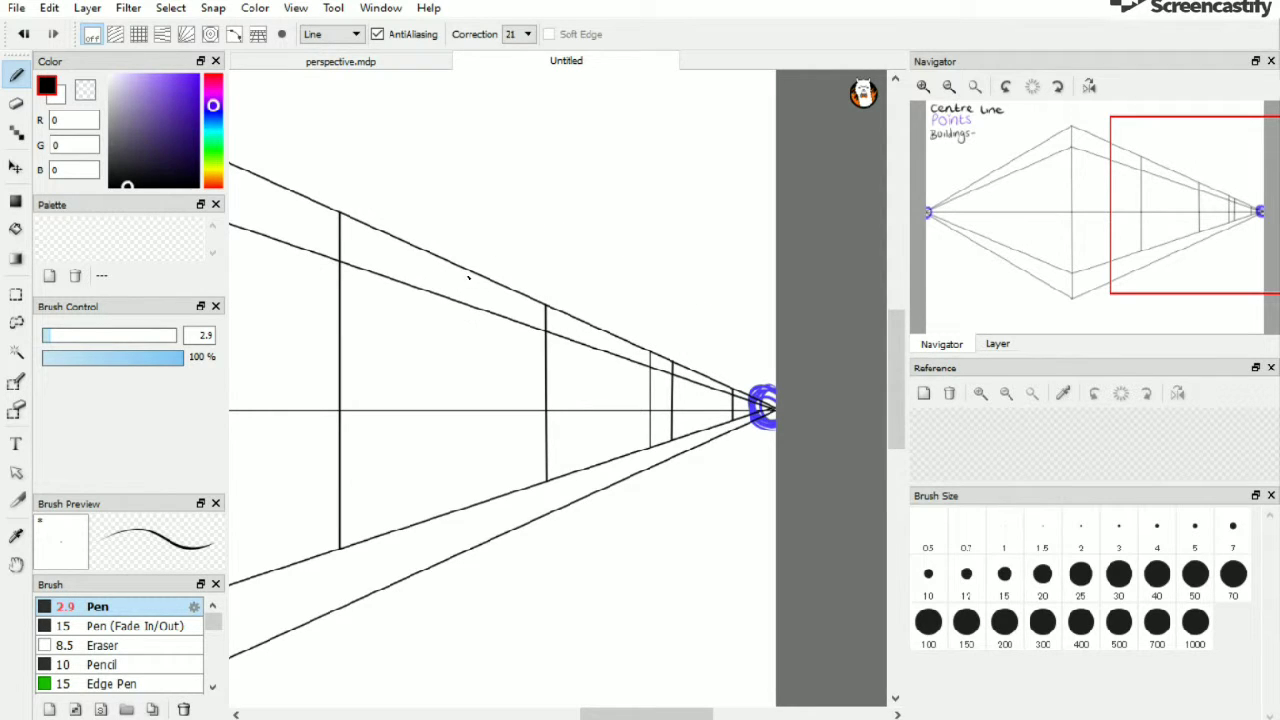
left_click_drag(460, 267, 458, 512)
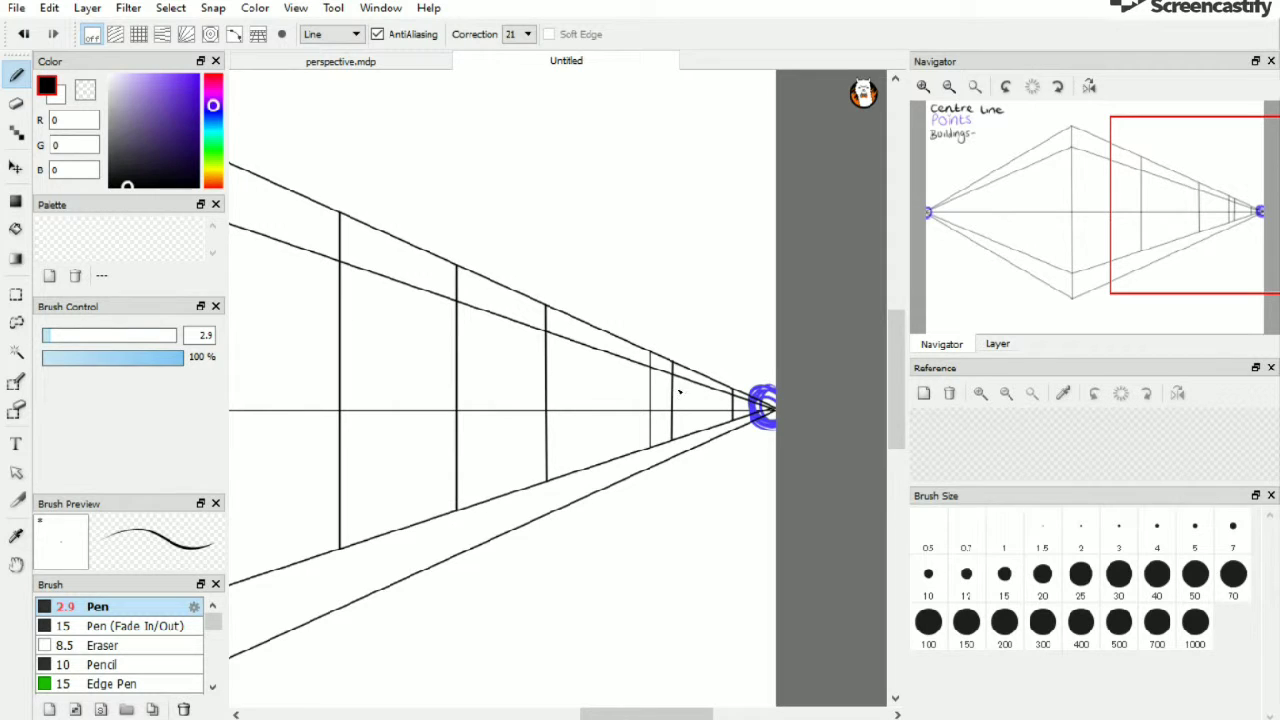
Switch to Freehand mode and write 'Alleyway' with an arrow pointing at the narrow gap near the right vanishing point
left_click(330, 36)
left_click(328, 52)
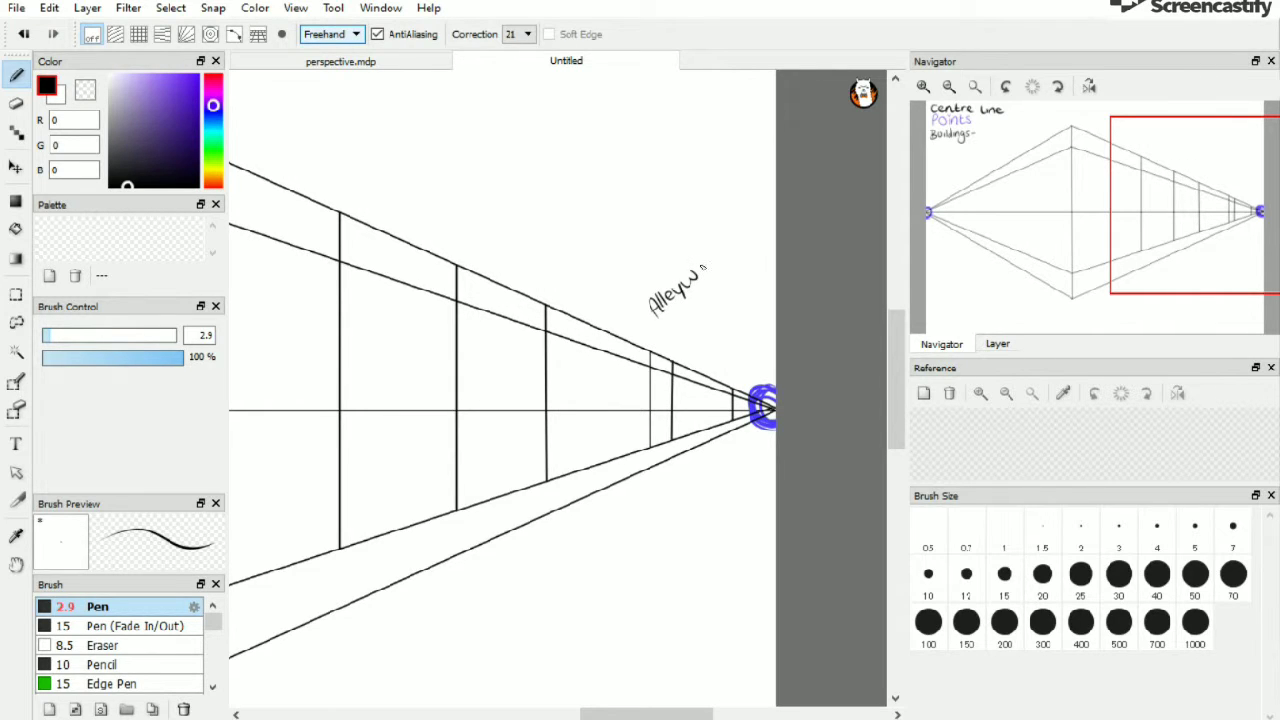
left_click_drag(696, 296, 692, 336)
Fill the narrow alley gap between the two close vertical edges with black using the Fill tool
left_click(16, 229)
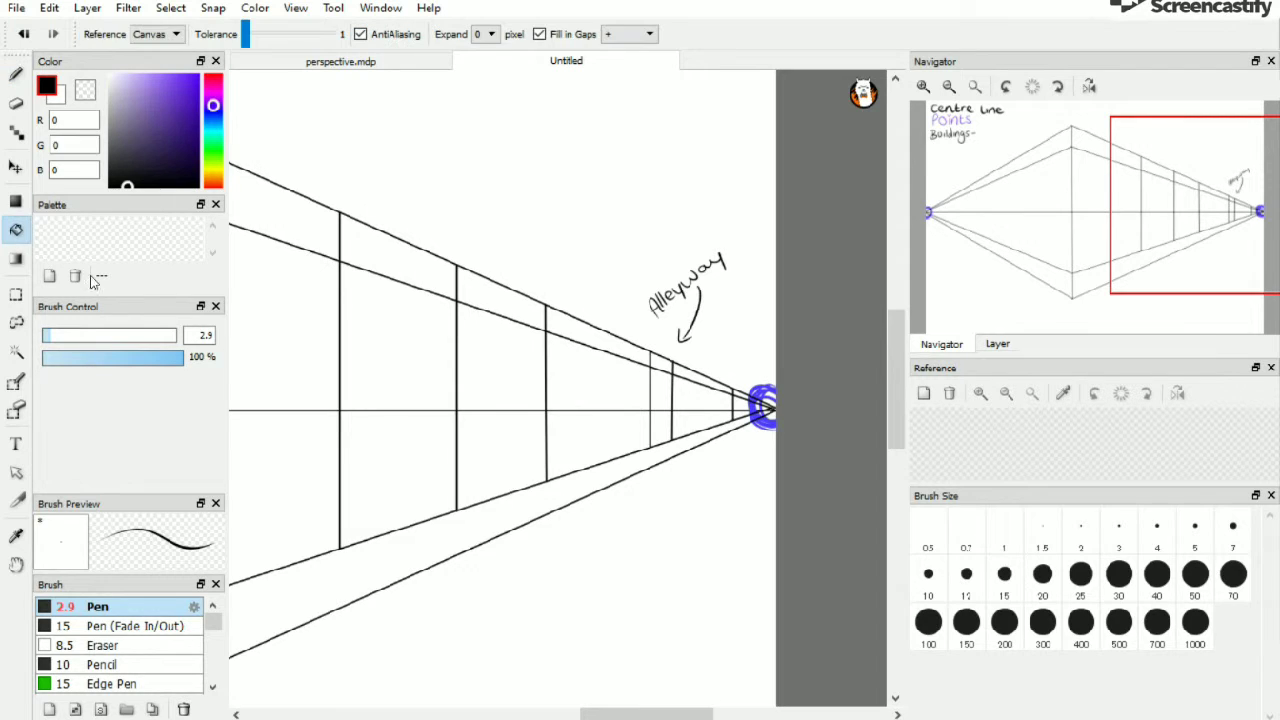
left_click(662, 362)
left_click(662, 385)
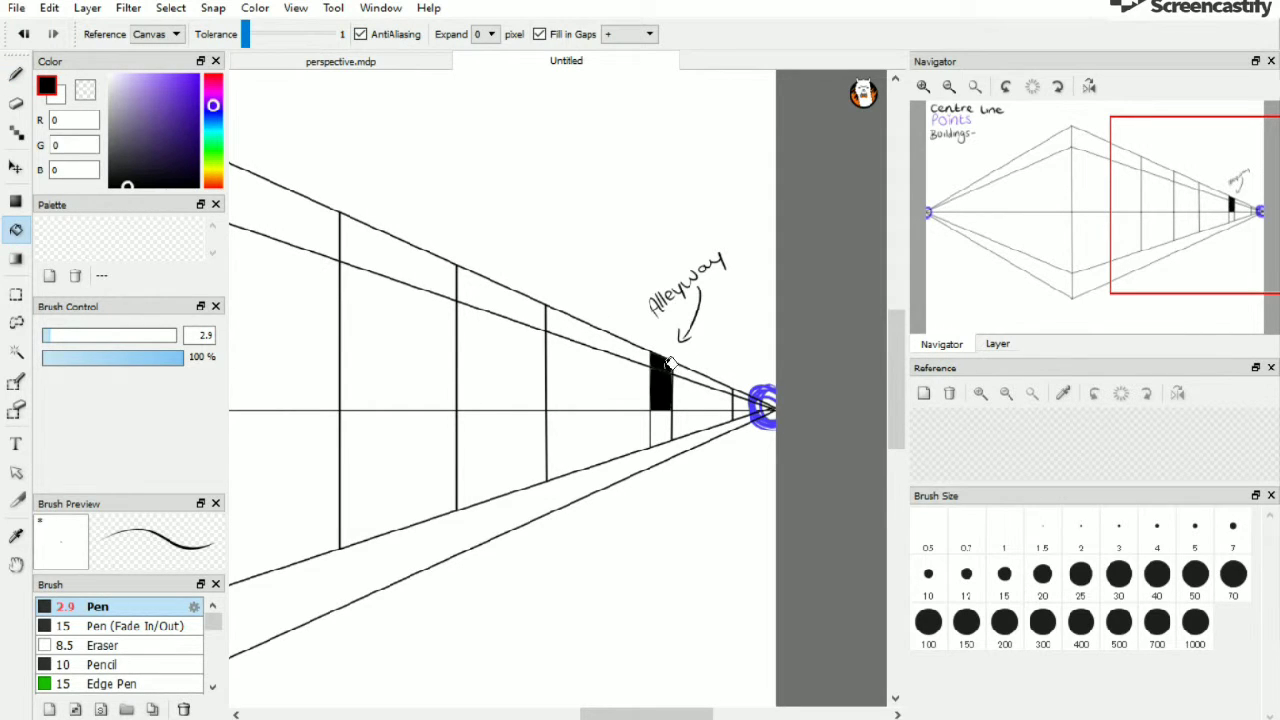
left_click(666, 420)
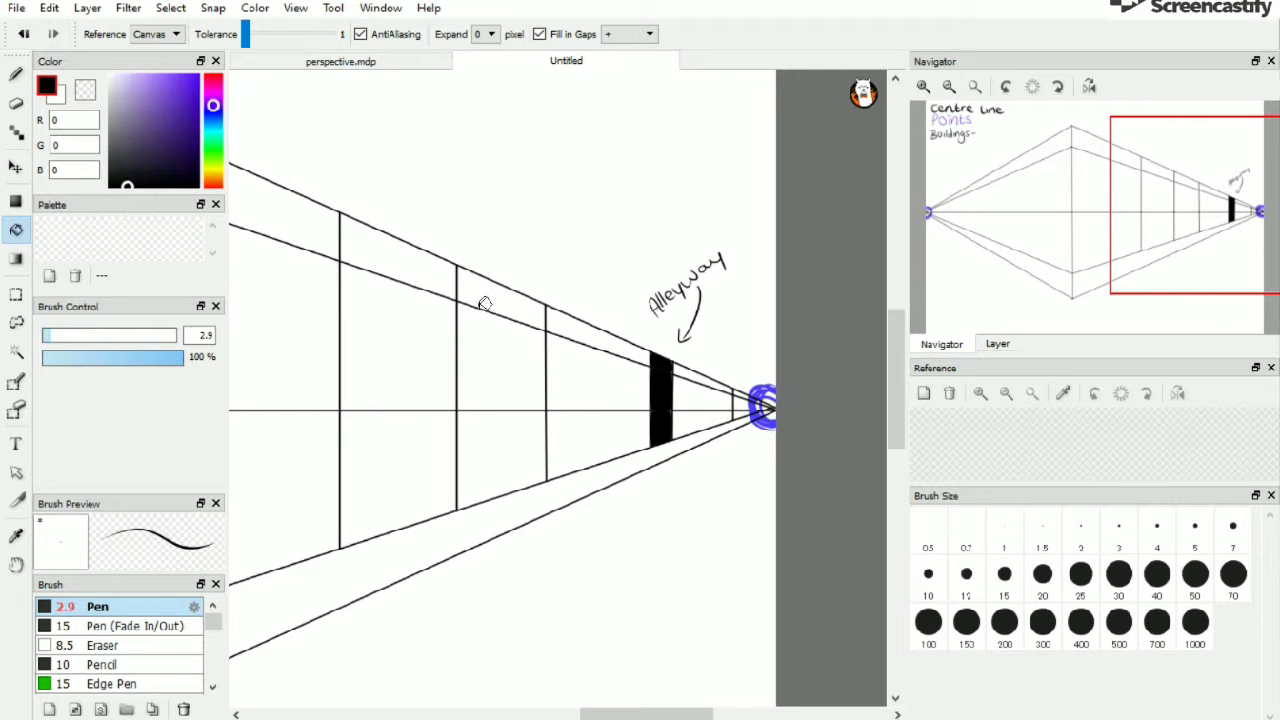
Return to the pen in Line mode and draw a vertical building edge on the left side of the centre line
left_click(17, 72)
left_click_drag(633, 709, 500, 706)
left_click(346, 36)
left_click(328, 64)
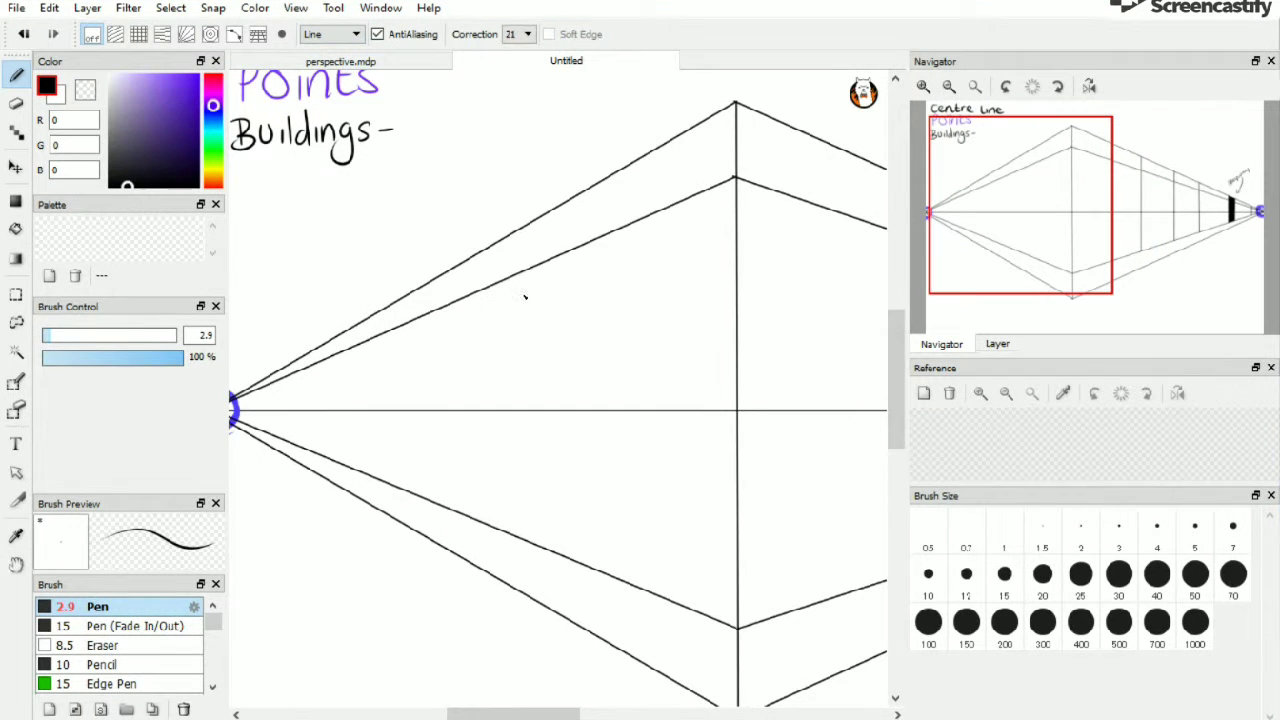
left_click_drag(543, 252, 545, 388)
key("ctrl+z")
left_click_drag(546, 242, 545, 548)
Draw three more vertical edges, spaced closer together toward the left vanishing point
left_click_drag(420, 290, 421, 496)
left_click_drag(330, 342, 330, 458)
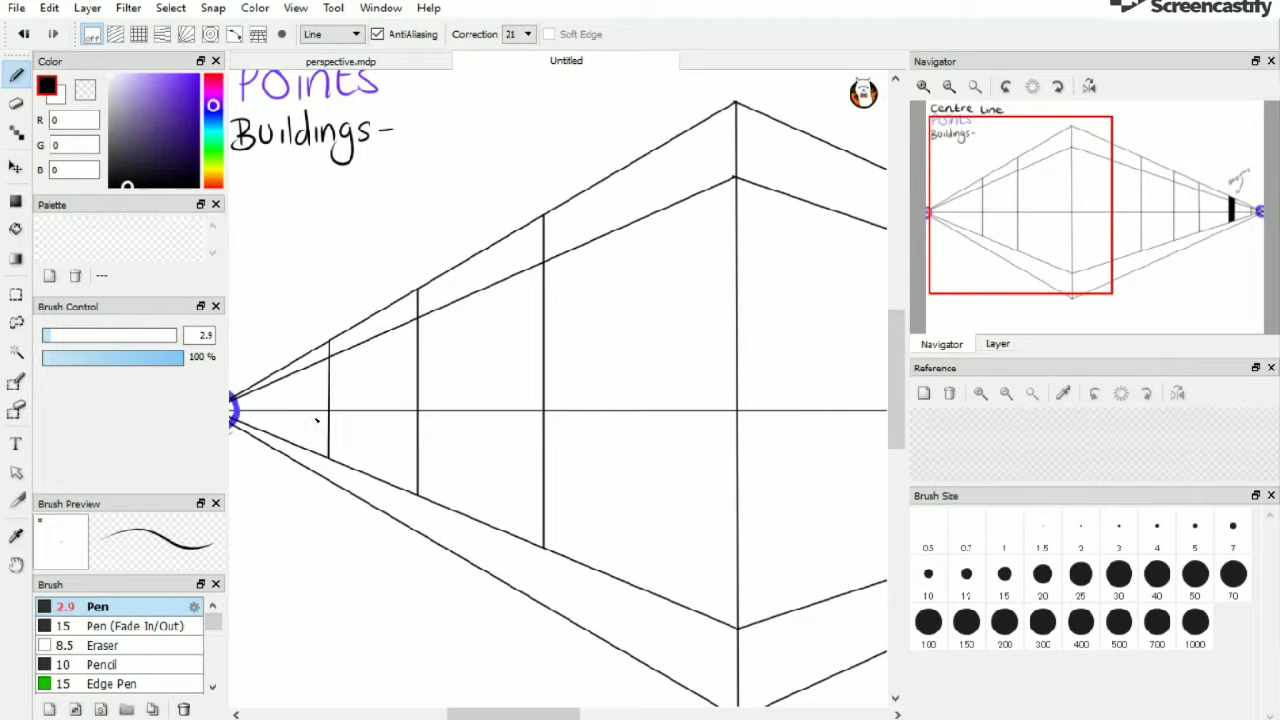
left_click_drag(290, 383, 290, 445)
Switch to Freehand mode and write the title 'High Street Perspective' at the top right of the canvas
left_click(949, 86)
mouse_move(570, 714)
left_mouse_down()
mouse_move(641, 716)
mouse_move(567, 717)
left_mouse_up()
left_click(949, 87)
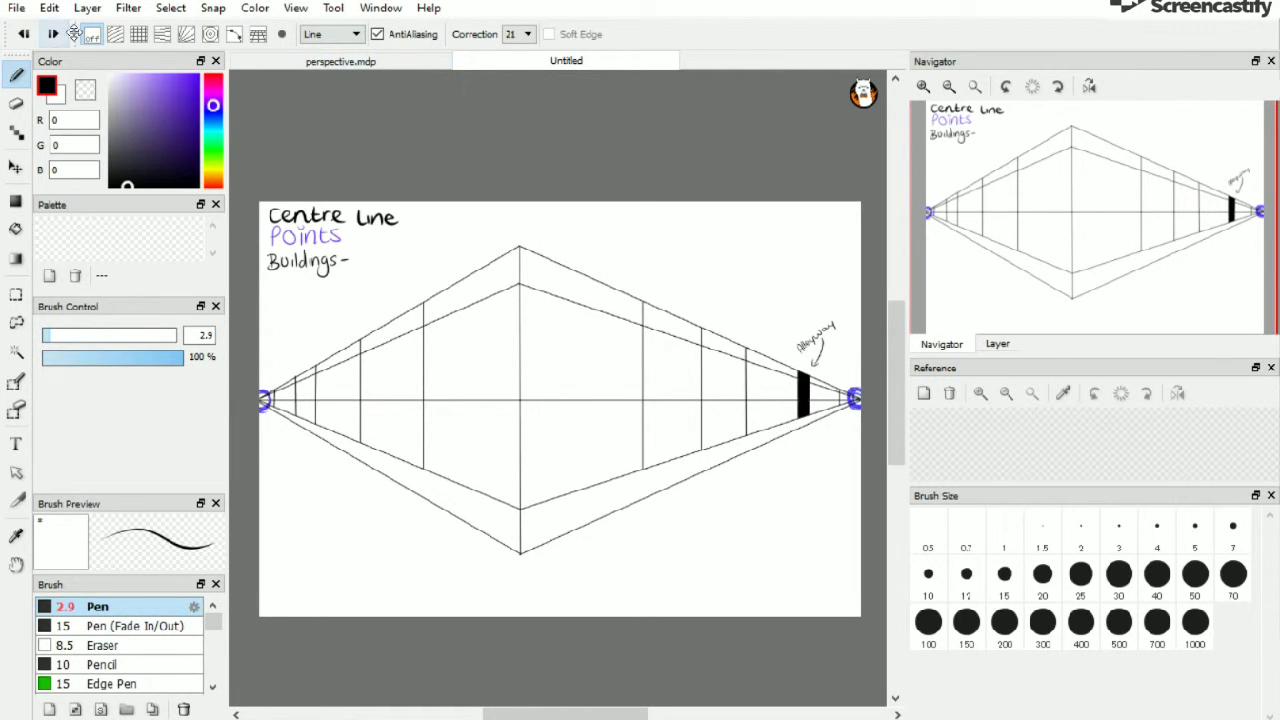
left_click(331, 34)
left_click(325, 57)
left_click(923, 86)
left_click(923, 86)
mouse_move(1026, 218)
left_mouse_down()
mouse_move(1104, 178)
mouse_move(1200, 168)
left_mouse_up()
mouse_move(561, 196)
left_mouse_down()
mouse_move(560, 231)
mouse_move(572, 215)
left_mouse_up()
mouse_move(575, 196)
left_mouse_down()
mouse_move(573, 231)
mouse_move(600, 213)
mouse_move(584, 247)
left_mouse_up()
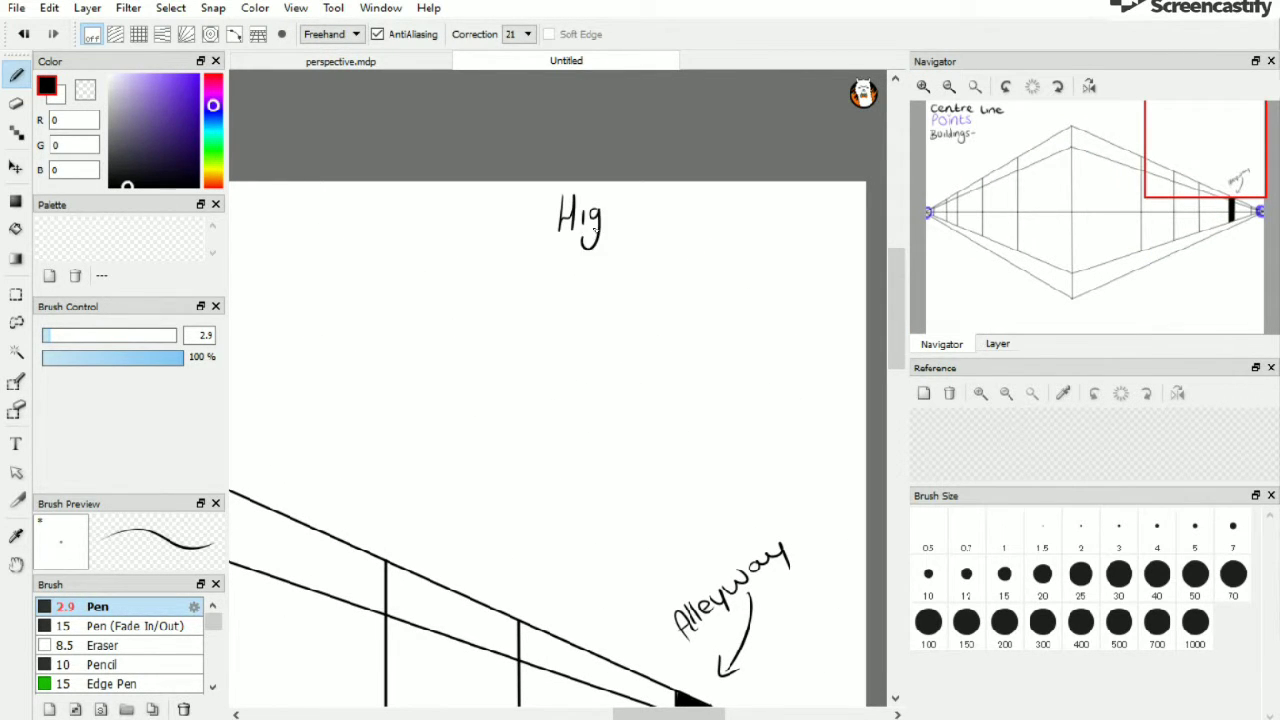
left_click_drag(643, 199, 628, 224)
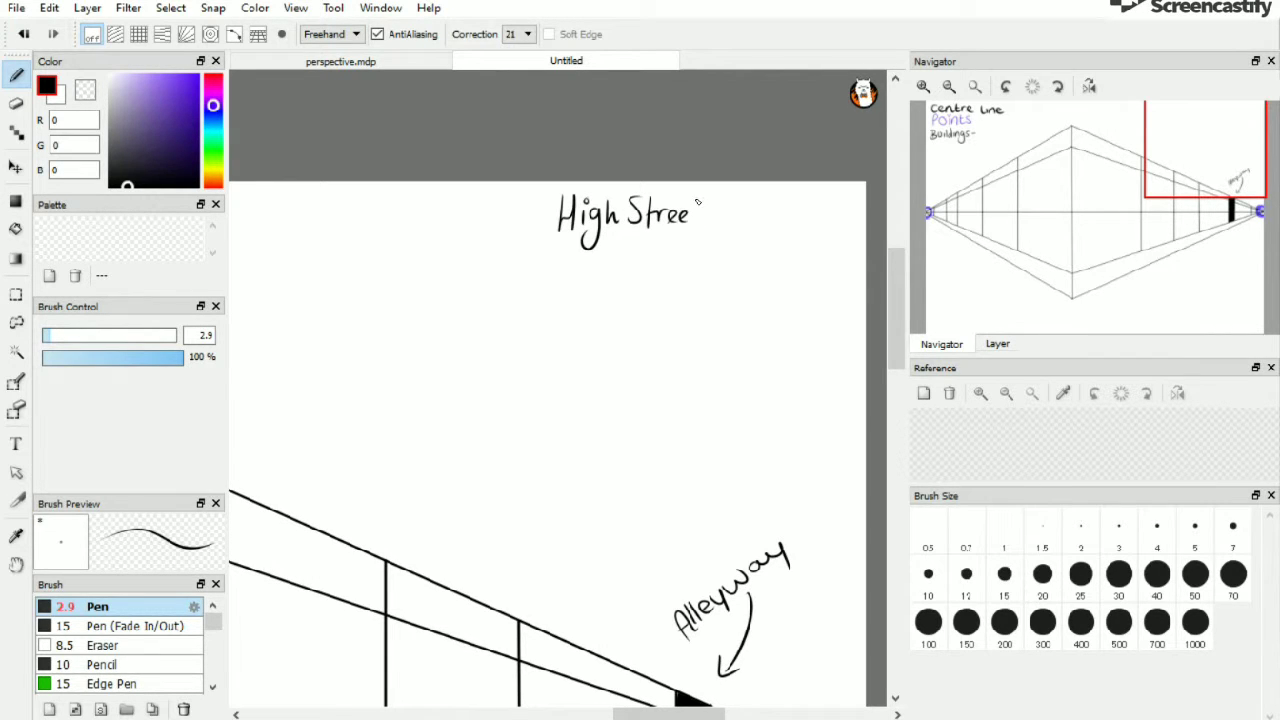
left_click_drag(723, 203, 726, 220)
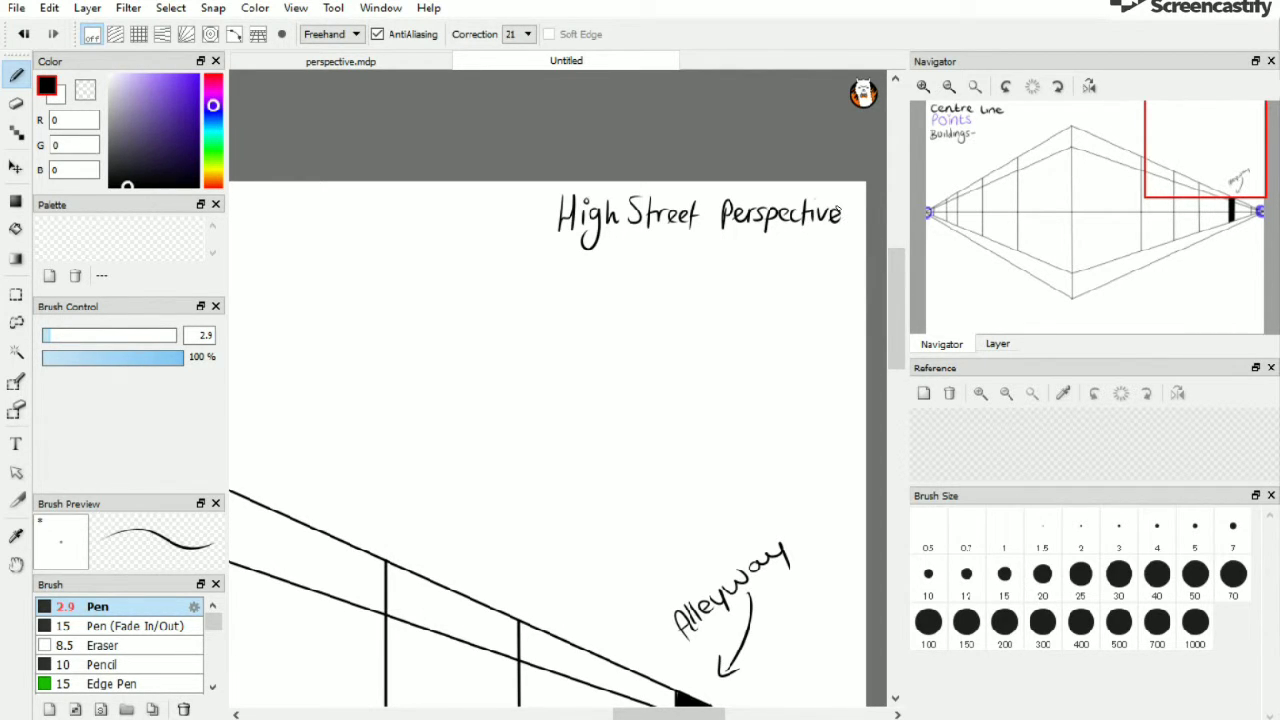
Switch to the perspective.mdp document and delete its Layer1 in the layer list
left_click(949, 86)
left_click_drag(655, 714, 592, 714)
left_click_drag(893, 372, 890, 416)
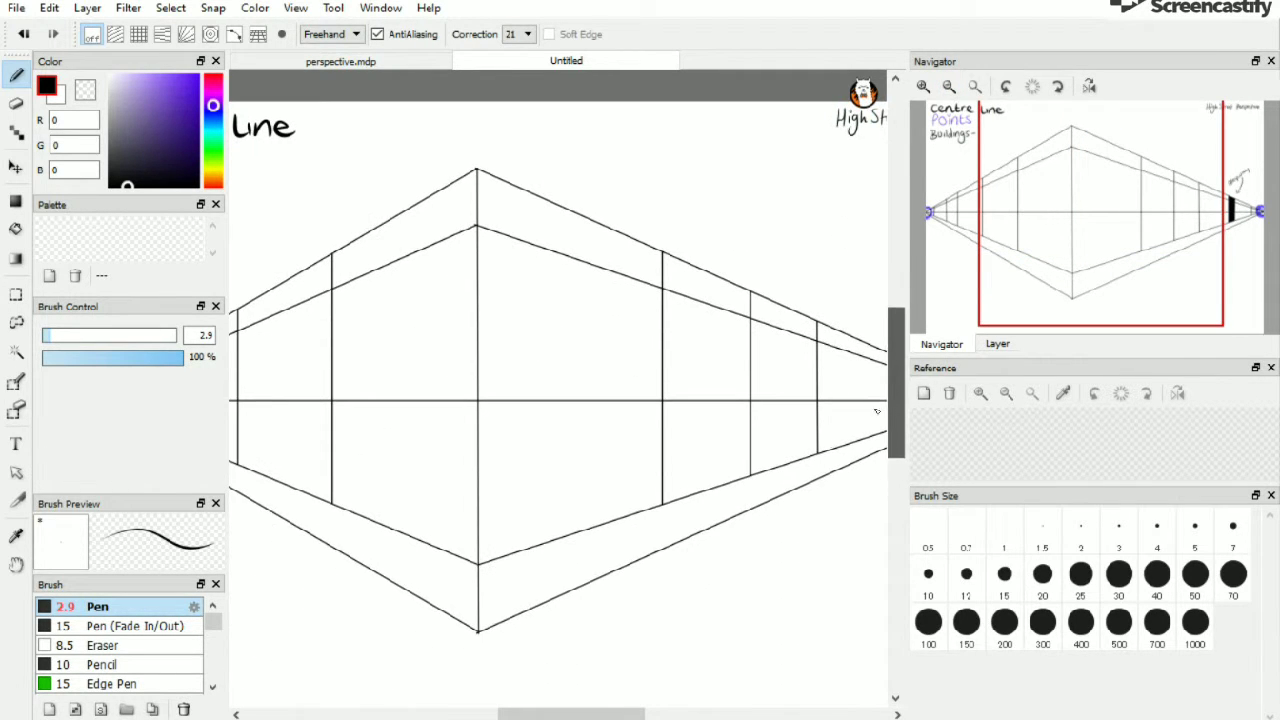
mouse_move(586, 714)
left_mouse_down()
mouse_move(536, 714)
mouse_move(571, 714)
left_mouse_up()
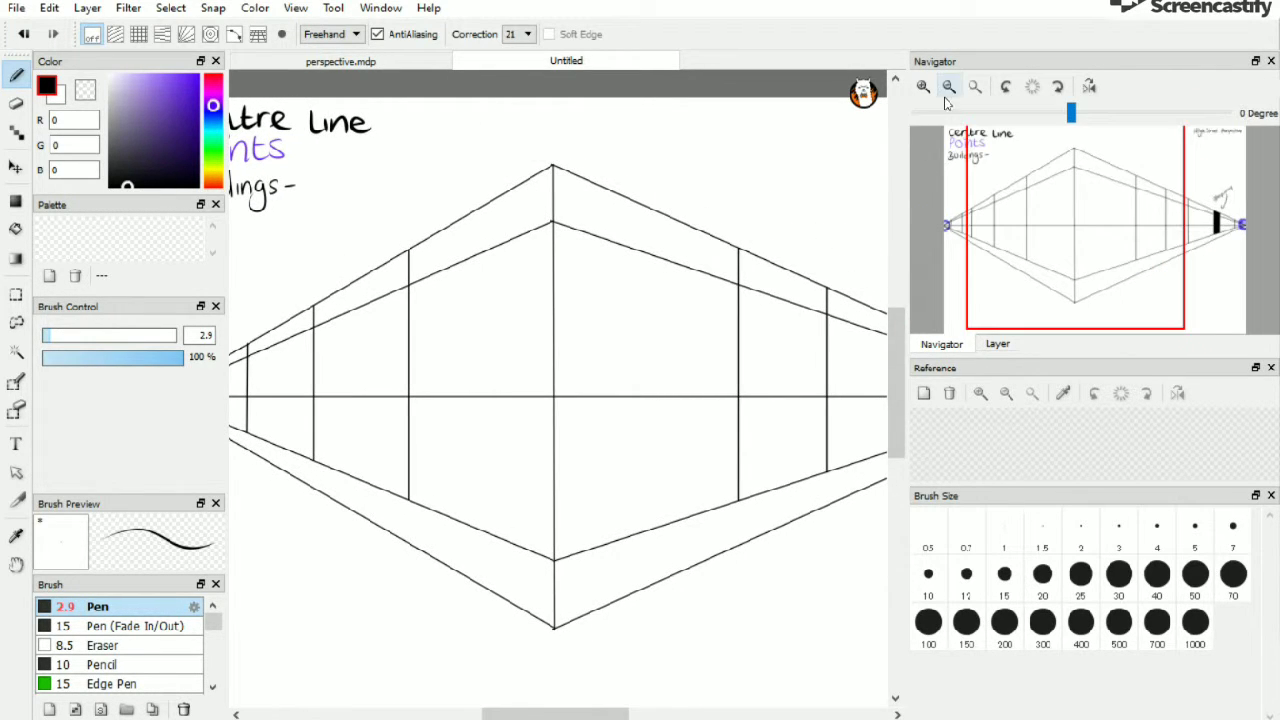
left_click(949, 86)
left_click_drag(604, 704, 611, 712)
left_click(367, 64)
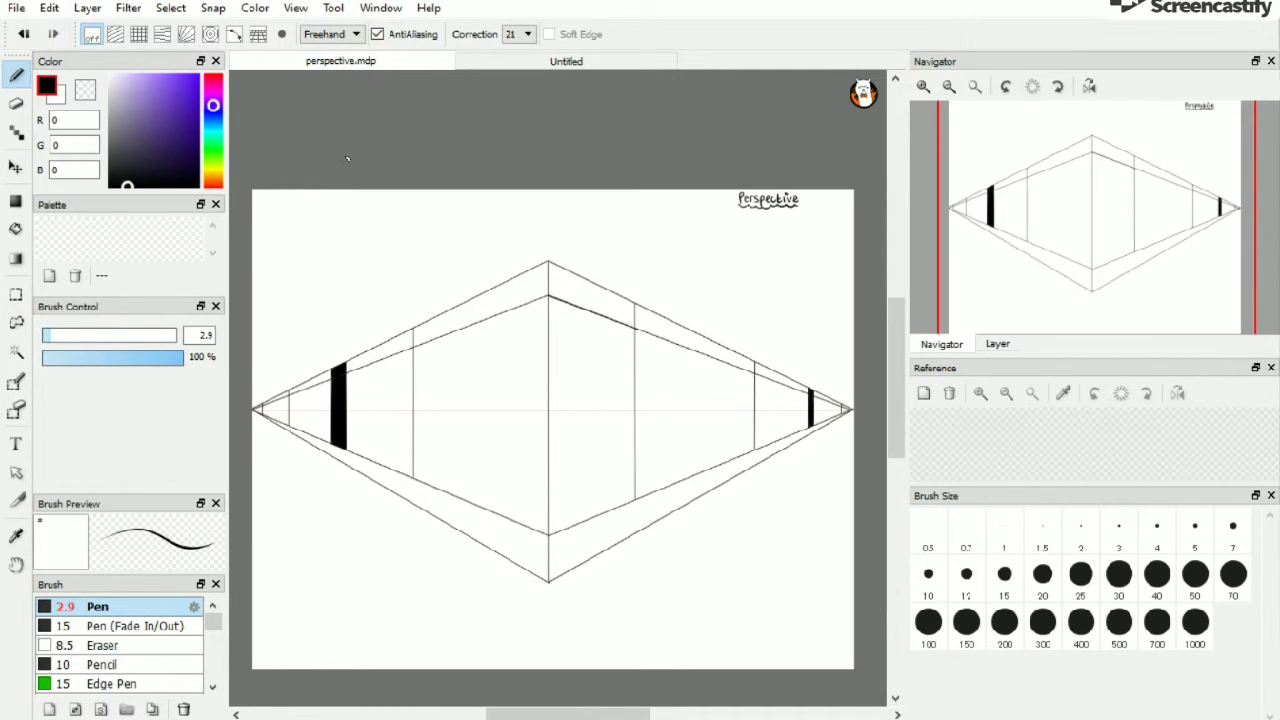
left_click(997, 344)
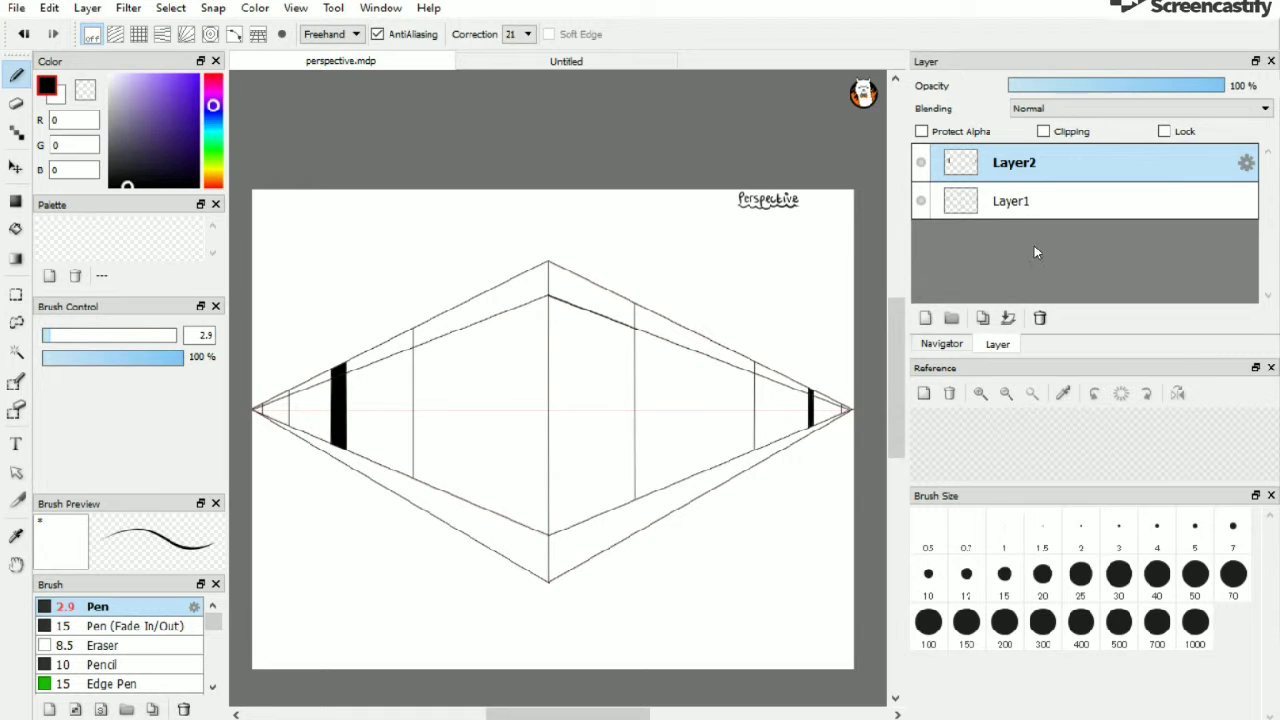
left_click(1019, 206)
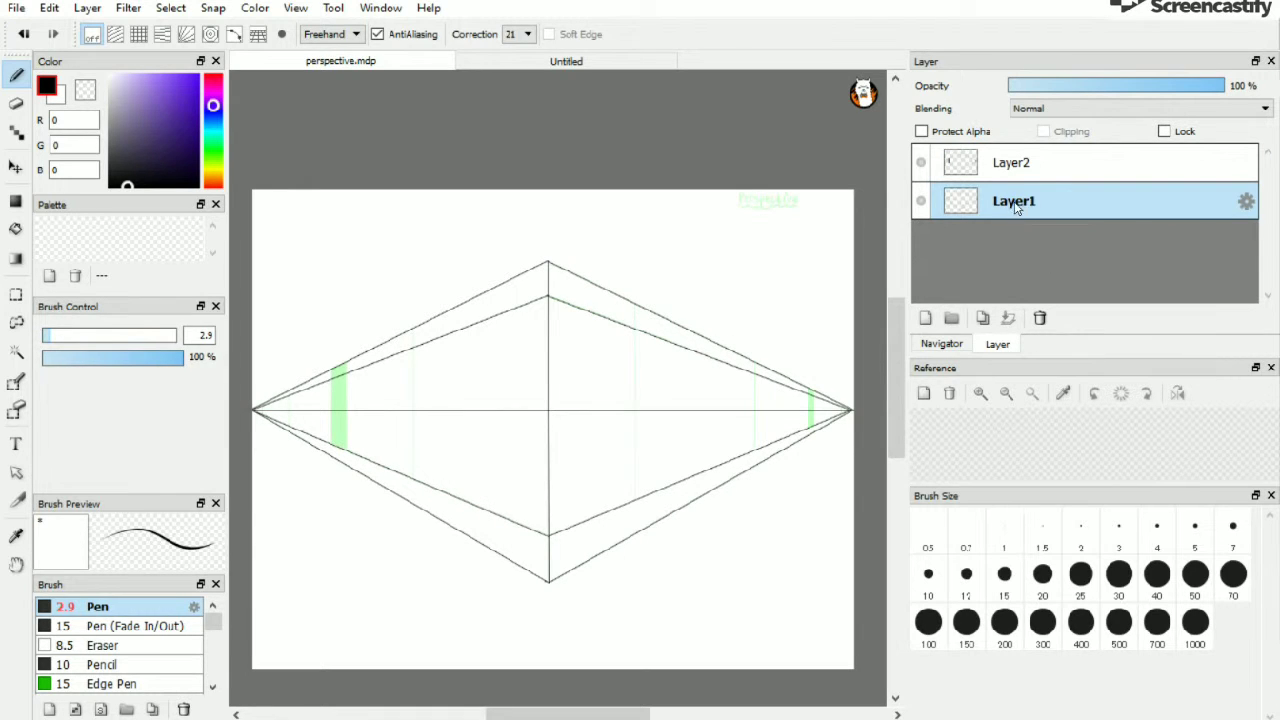
left_click(1040, 317)
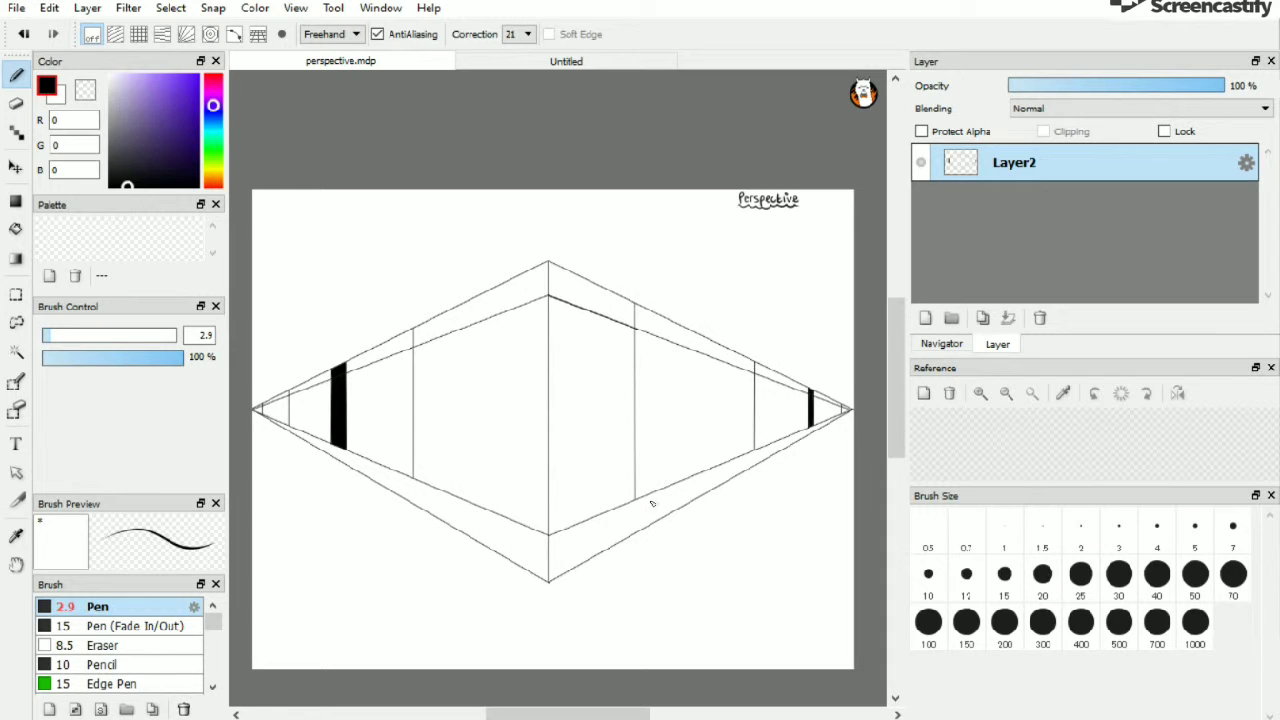
Return to the Untitled document to review the finished perspective drawing
mouse_move(552, 714)
left_mouse_down()
mouse_move(540, 714)
mouse_move(554, 714)
left_mouse_up()
left_click(566, 61)
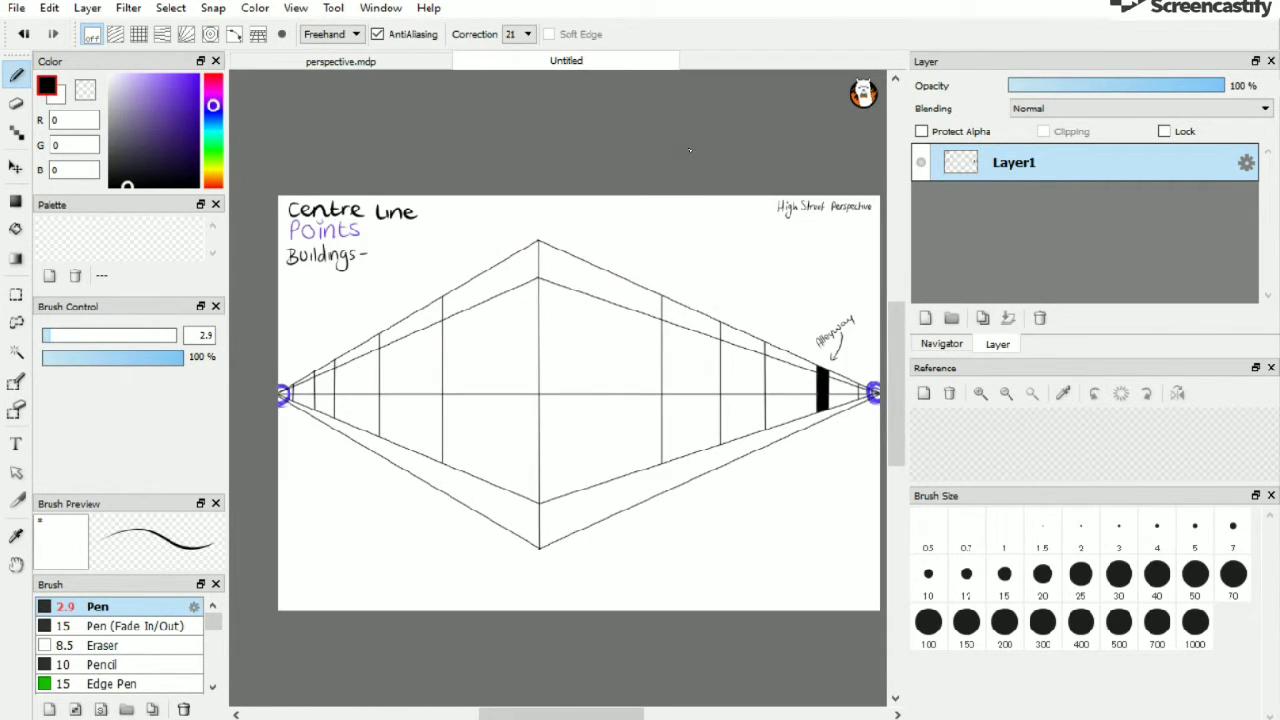
left_click_drag(636, 714, 638, 715)
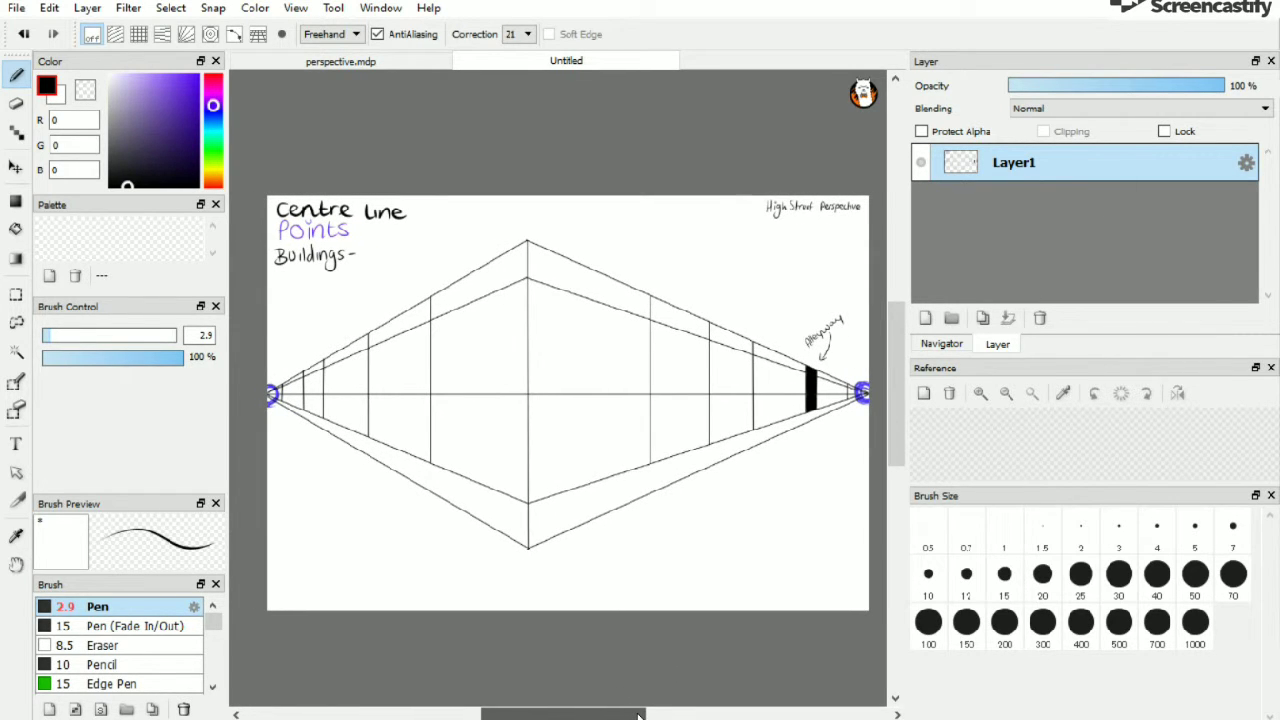